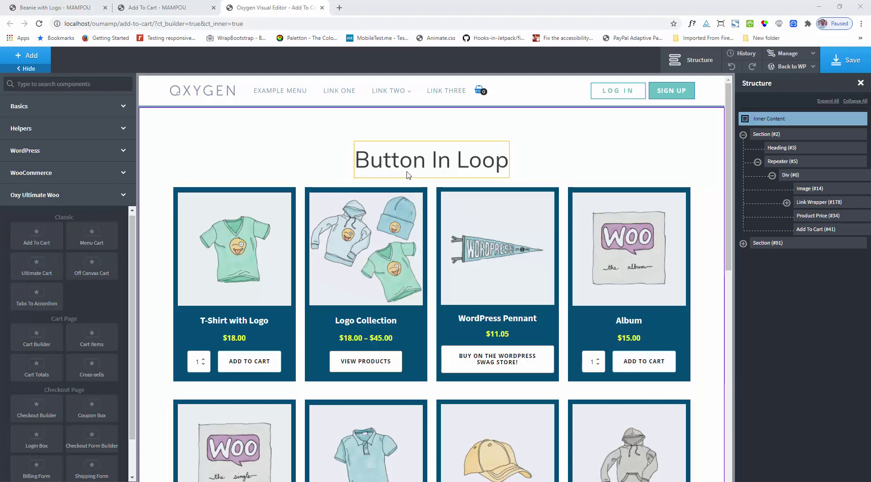
Glance at the Beanie with Logo product page and the live Add To Cart page, then return to the editor.
scroll(482, 170, down, 10)
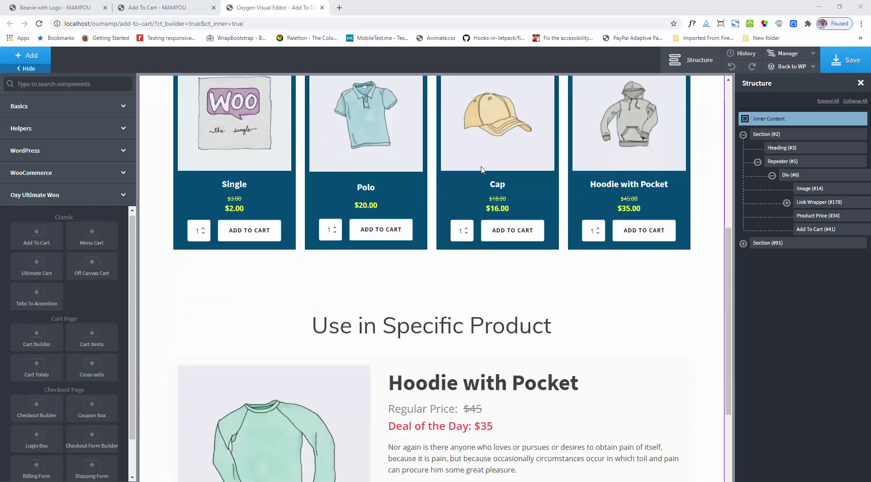
scroll(483, 170, down, 3)
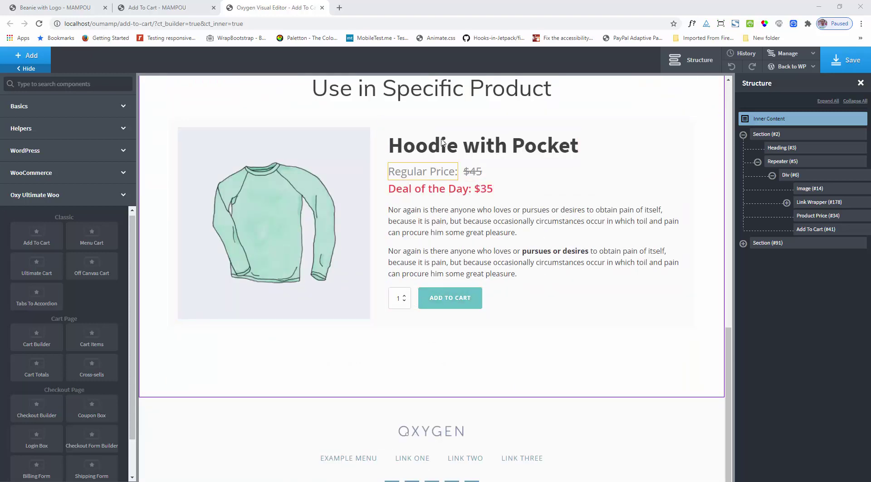
click(80, 4)
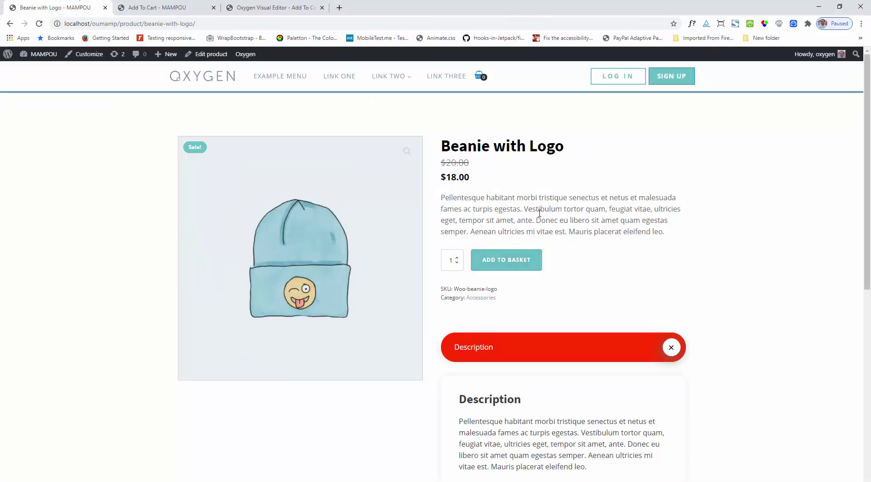
click(202, 5)
click(265, 6)
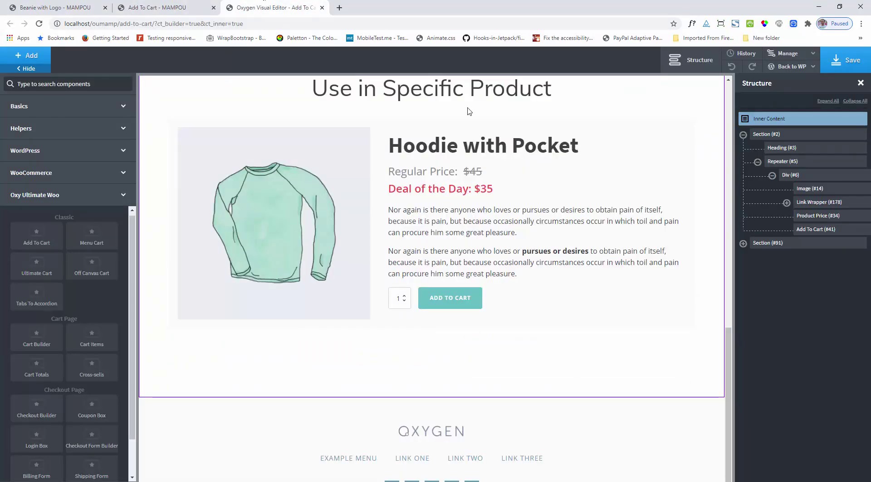
scroll(640, 317, up, 10)
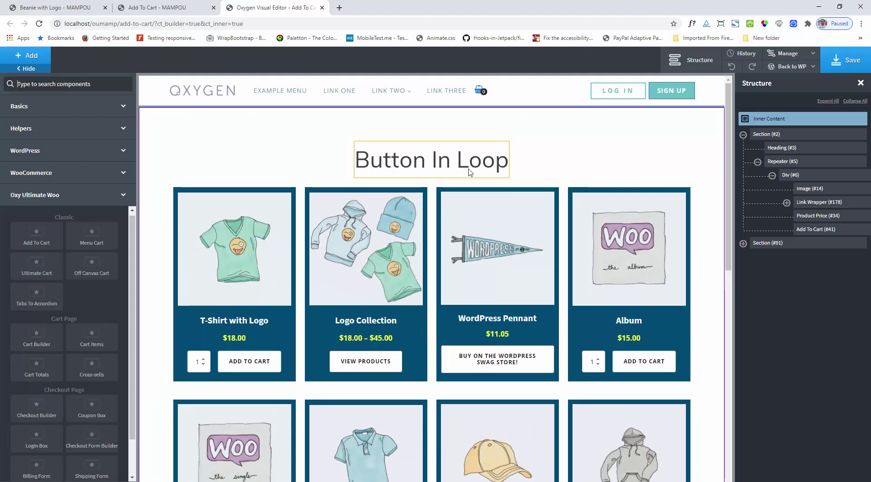
Select the product Repeater and review its manual query params: posts_per_page=8, offset=1.
click(778, 162)
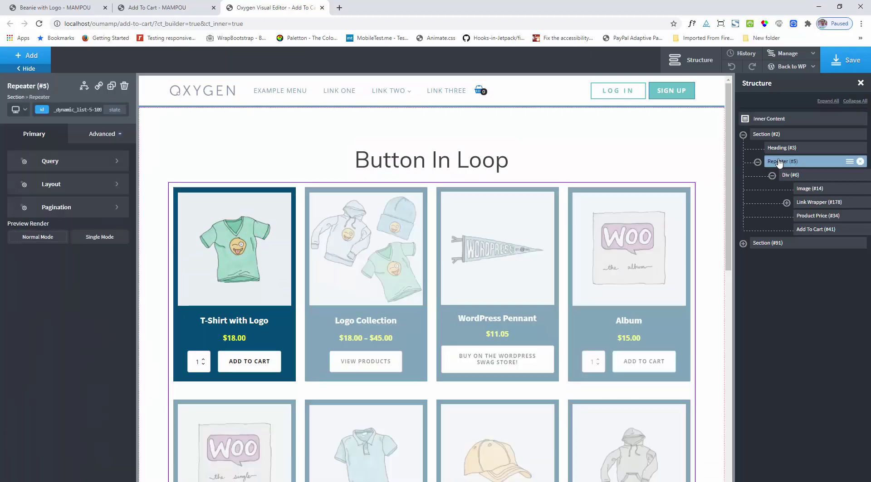
click(84, 169)
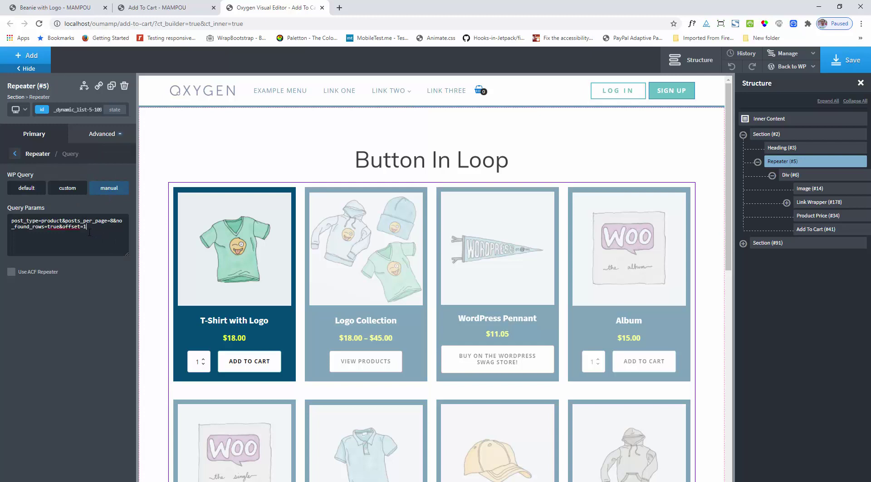
drag(87, 226, 9, 219)
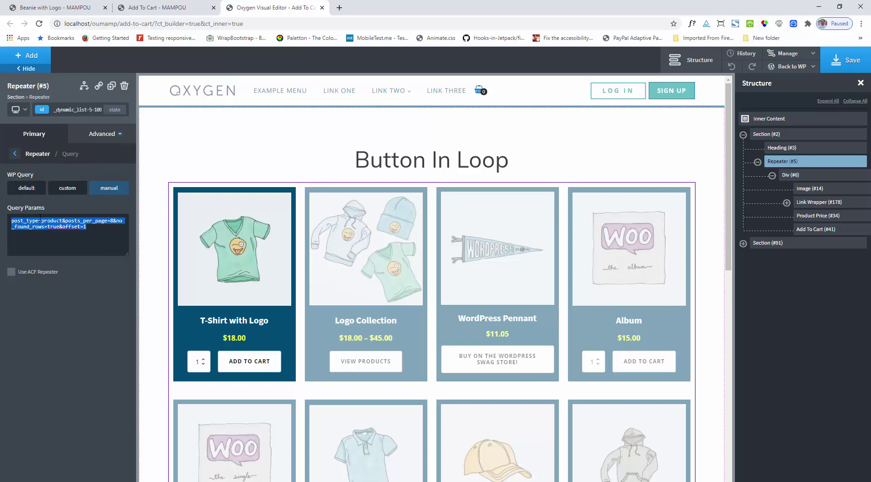
click(44, 302)
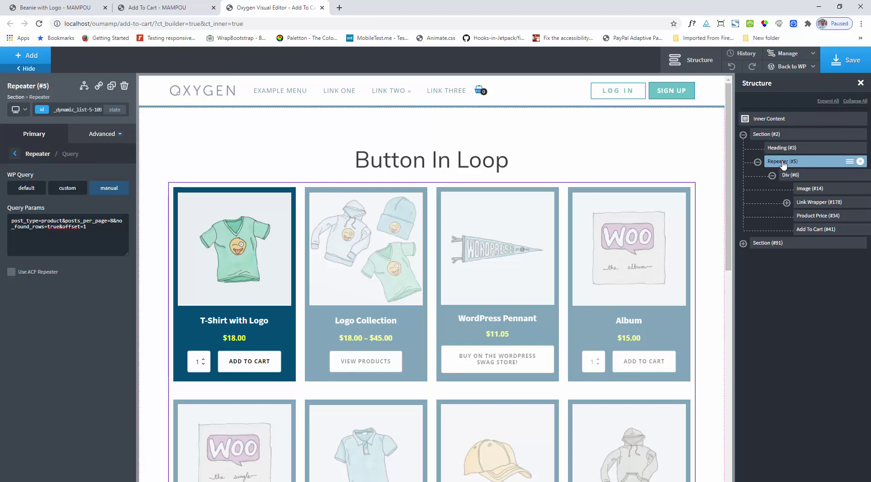
Select the looped Add To Cart element (#41) and confirm Will Use In Loop is Yes.
click(818, 231)
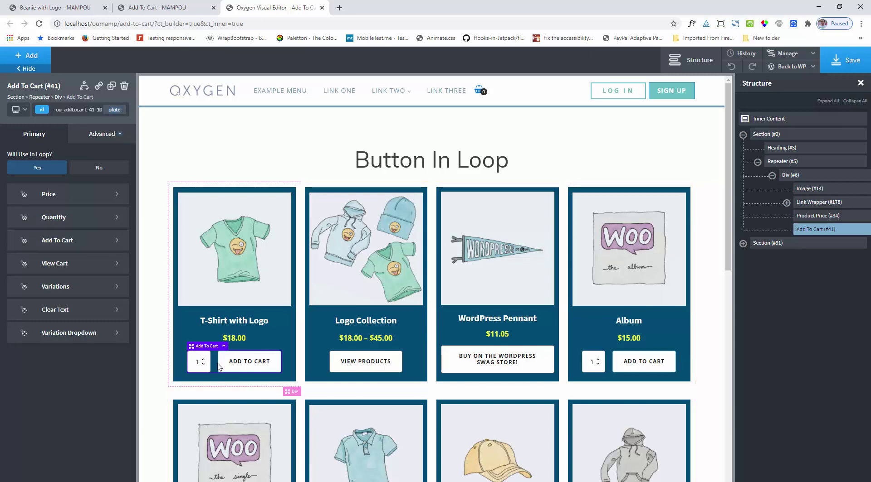
scroll(219, 367, down, 2)
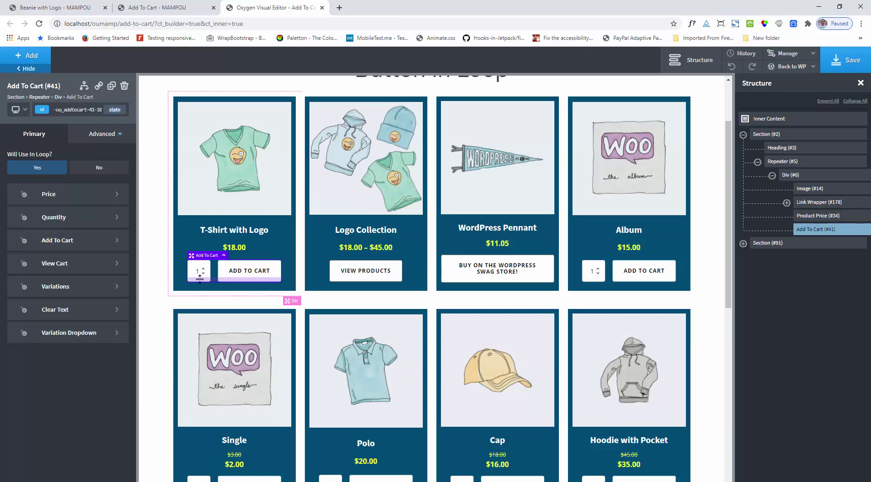
click(78, 220)
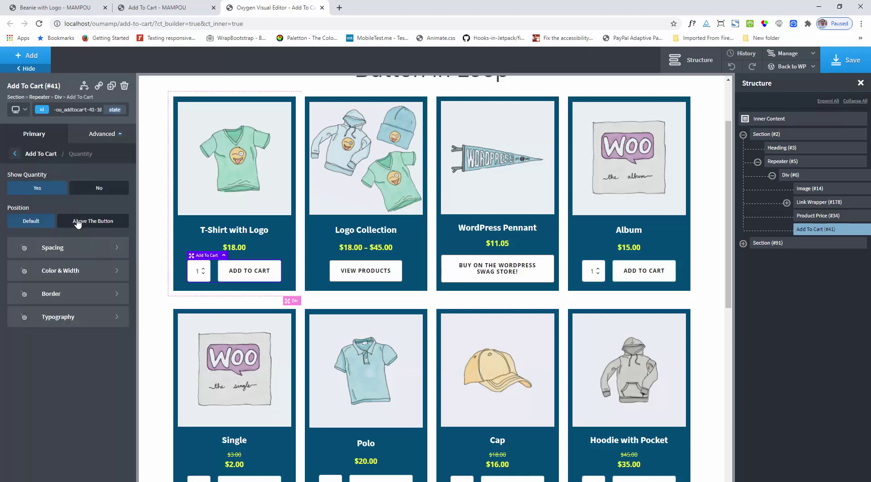
click(92, 190)
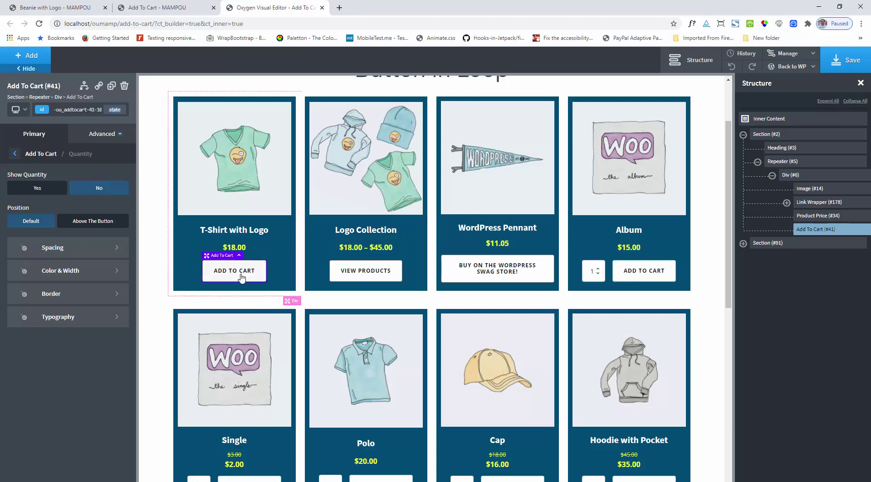
click(33, 189)
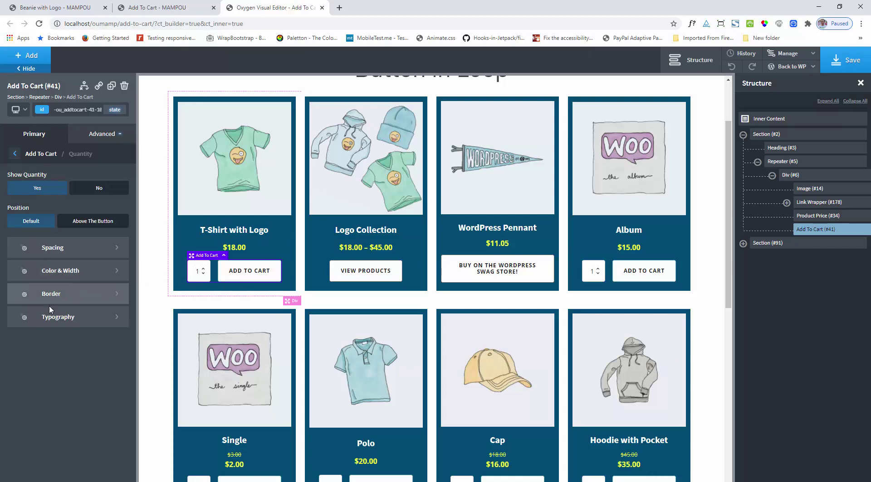
click(29, 154)
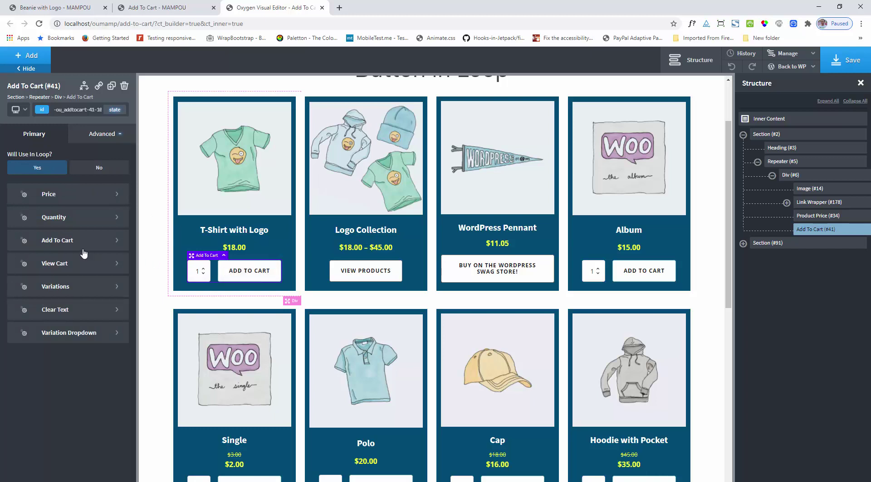
Enable Change Button Text and set the button texts to 'Add to basket' and 'View Details'.
click(65, 245)
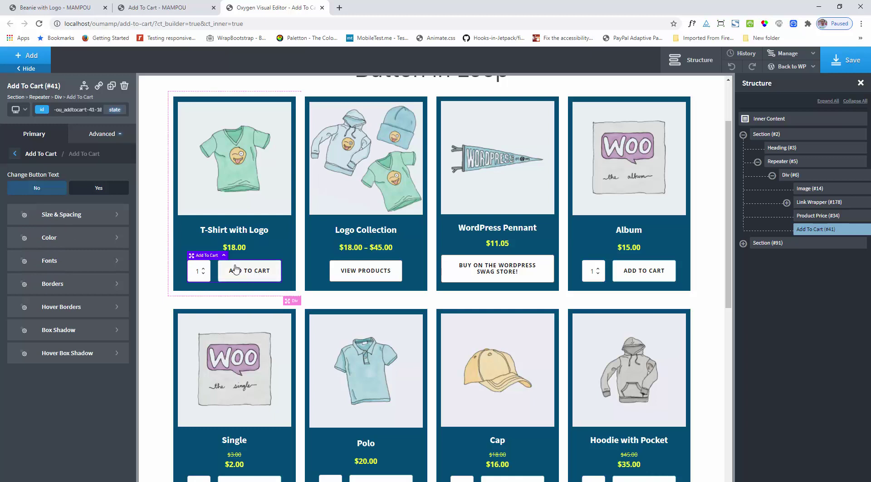
click(92, 191)
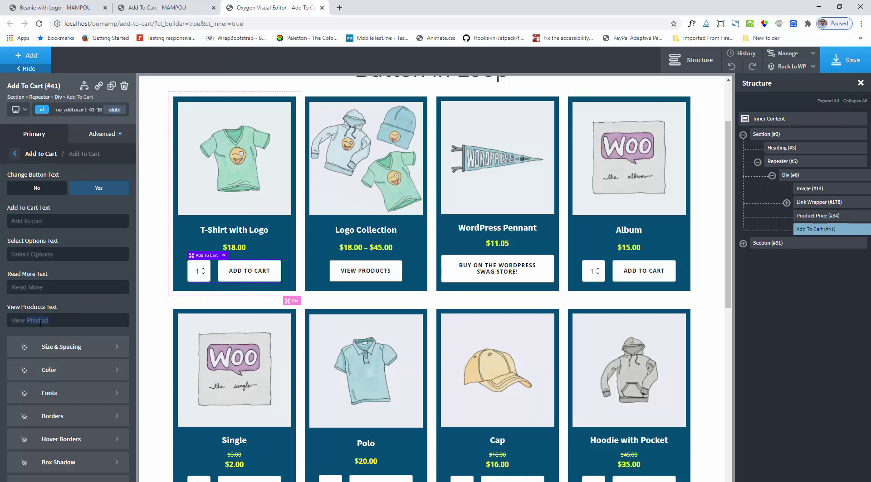
key(BackSpace)
text(De)
text(basket)
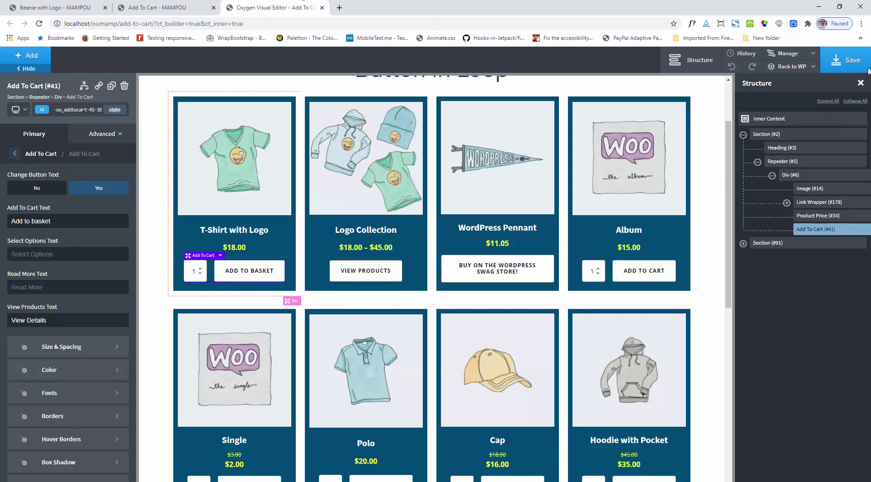
Save the page and reload the live page to confirm the 'Add to basket' and 'View Details' buttons.
click(836, 62)
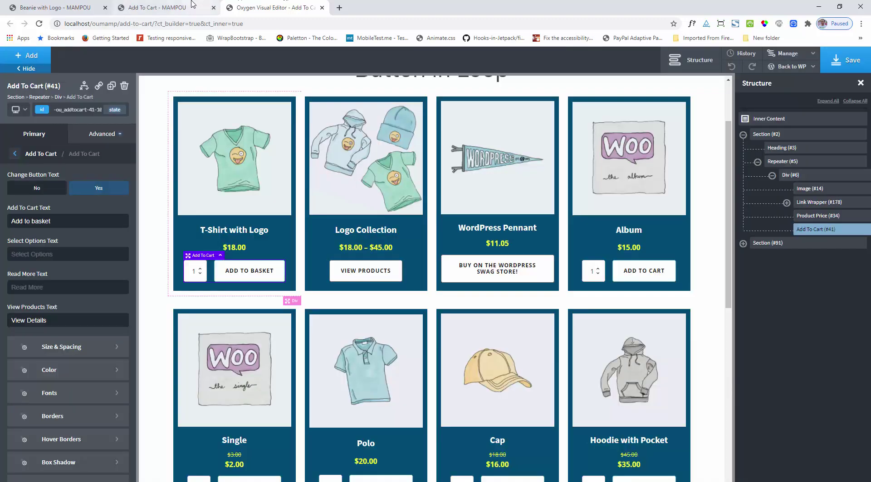
click(188, 7)
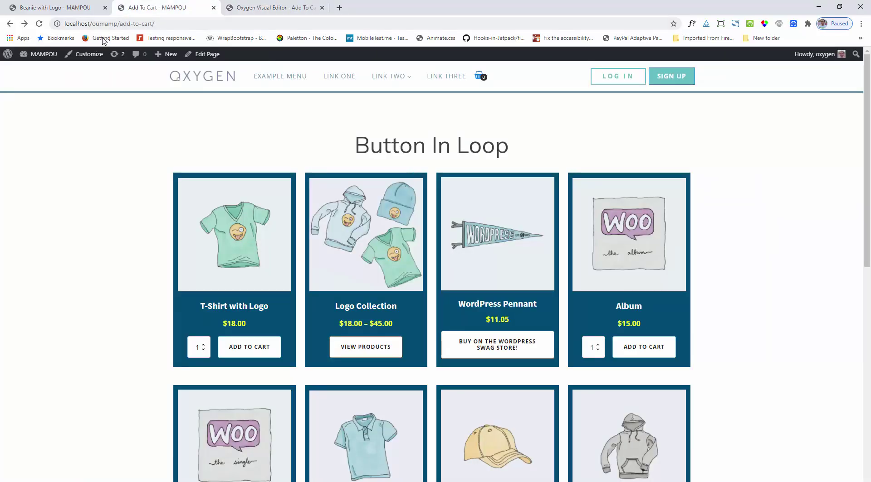
click(39, 24)
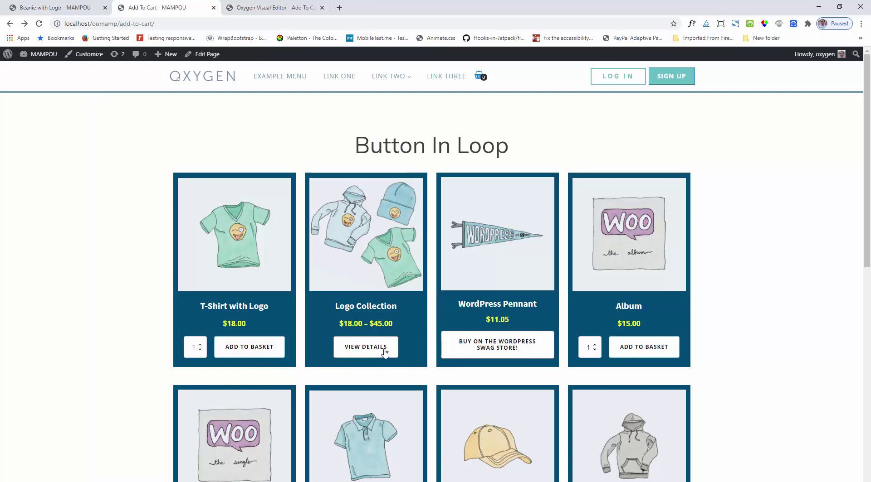
click(269, 8)
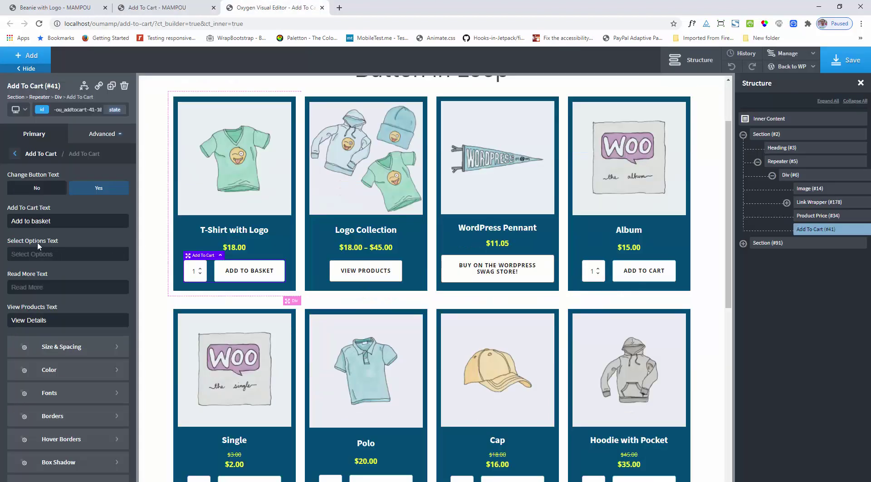
Preview the live Add To Cart page and return to the editor.
click(147, 7)
scroll(377, 296, down, 4)
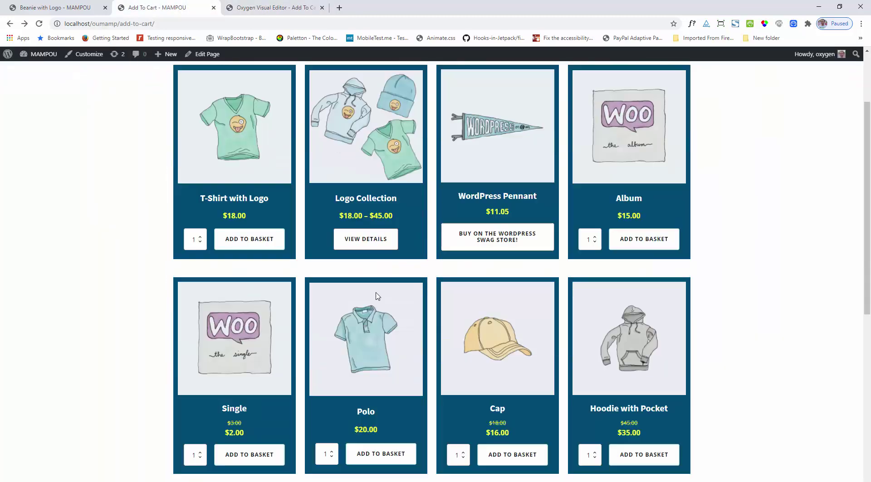
scroll(632, 358, up, 2)
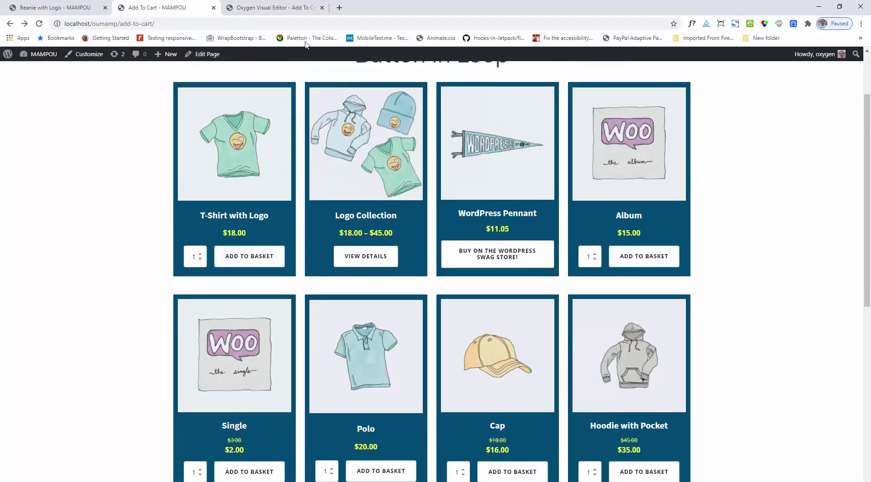
click(260, 7)
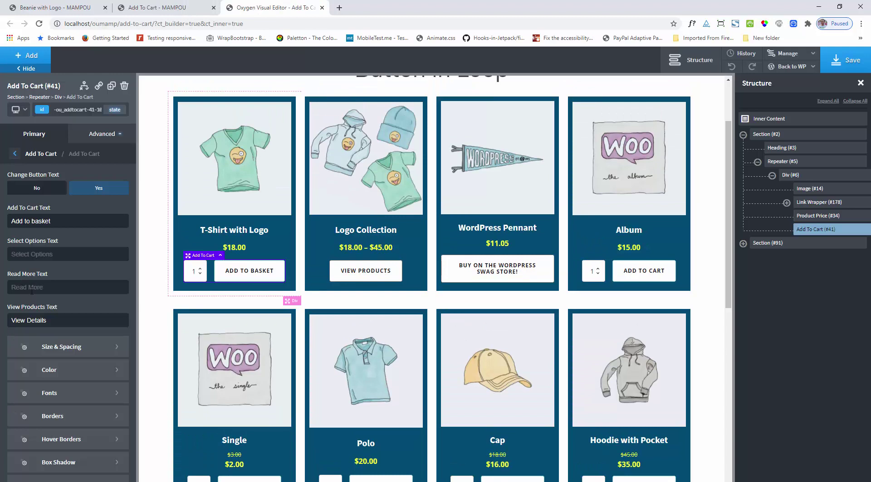
Add three T-Shirt with Logo to the basket and check the cart's $54.00 subtotal.
click(191, 4)
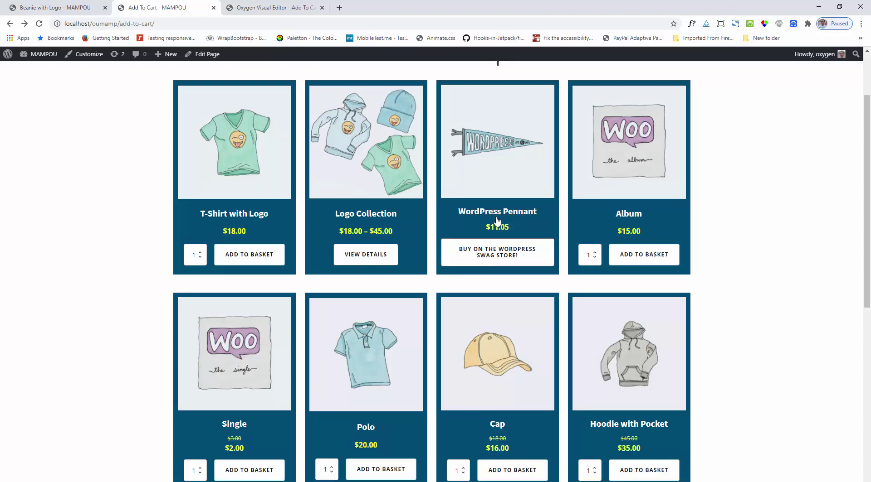
scroll(497, 219, down, 2)
scroll(536, 227, up, 2)
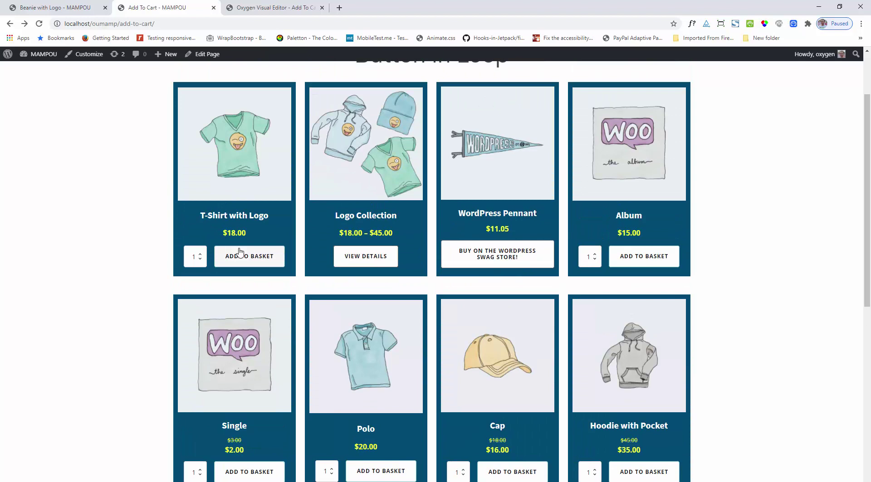
scroll(240, 252, up, 2)
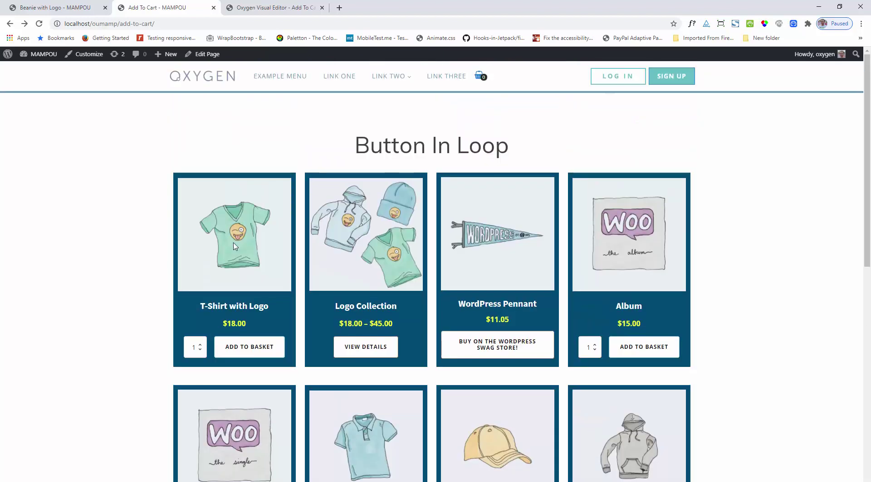
click(200, 347)
click(246, 348)
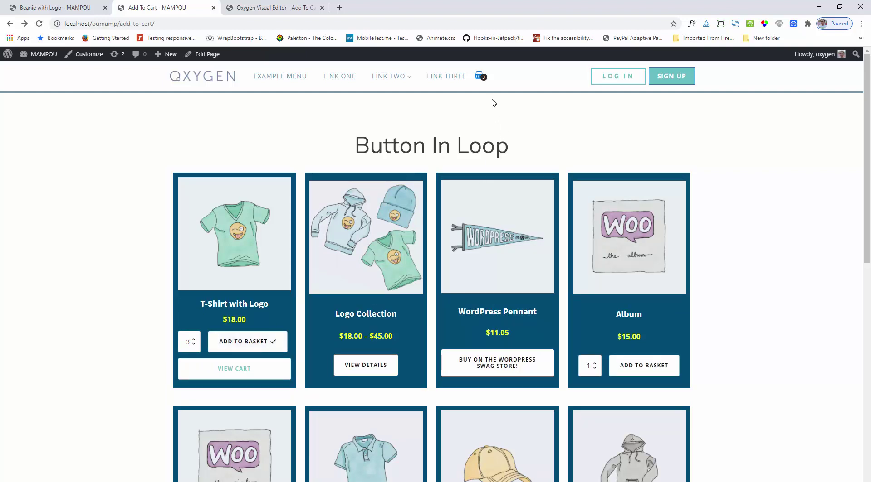
mouse_move(479, 76)
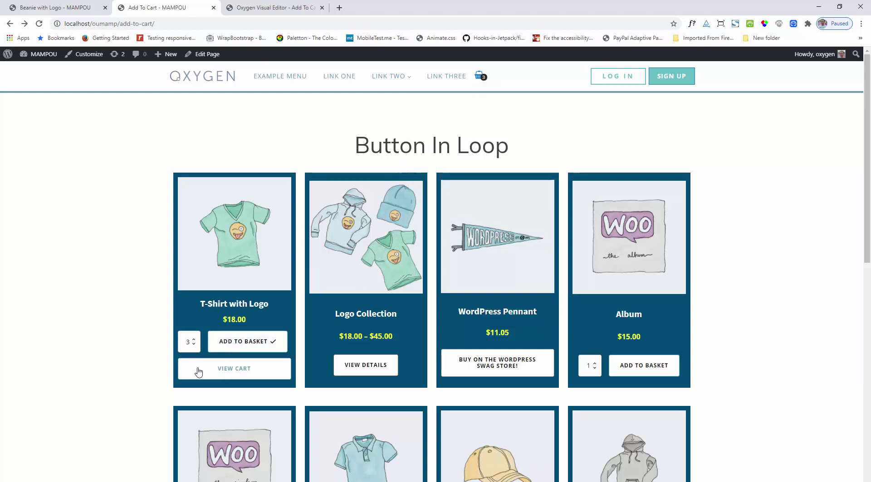
click(302, 7)
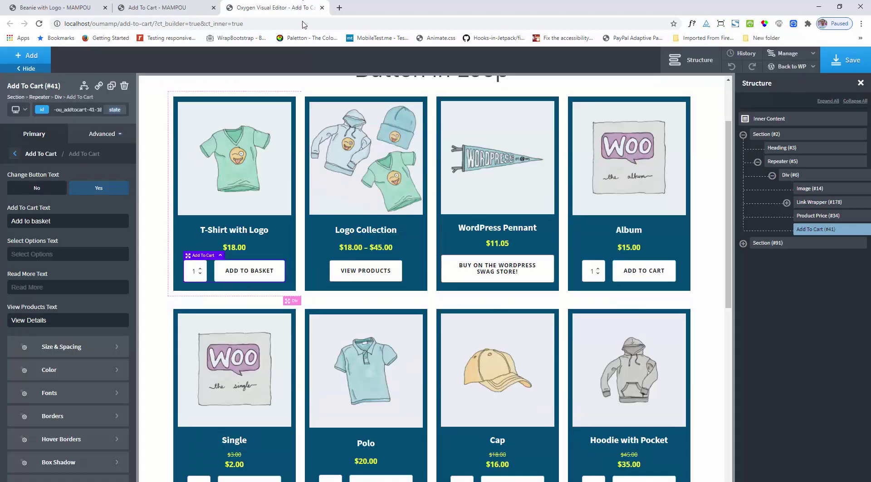
Set Show View Cart Button to No in the Add To Cart element, save, and reload the live page.
click(181, 8)
click(287, 6)
click(47, 157)
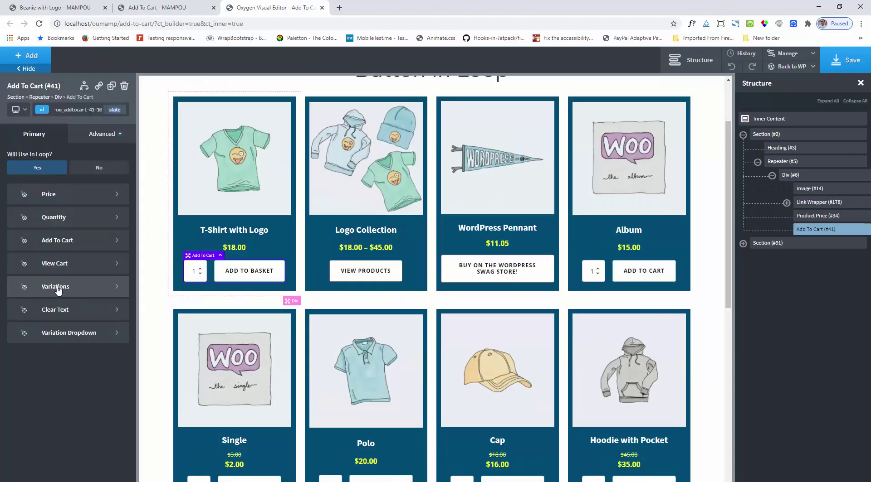
click(52, 268)
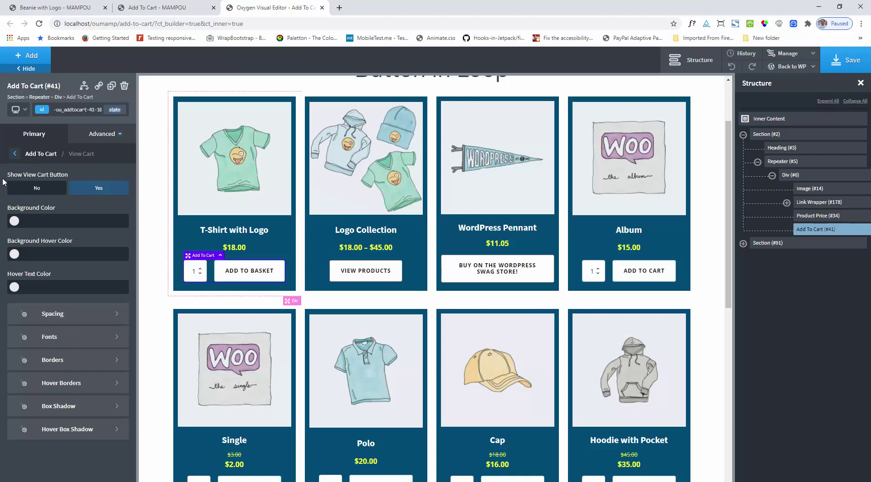
click(36, 190)
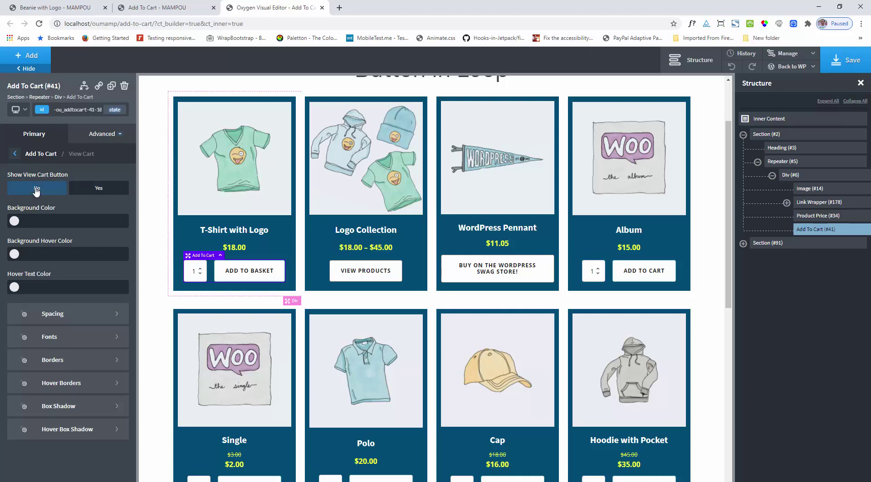
click(849, 68)
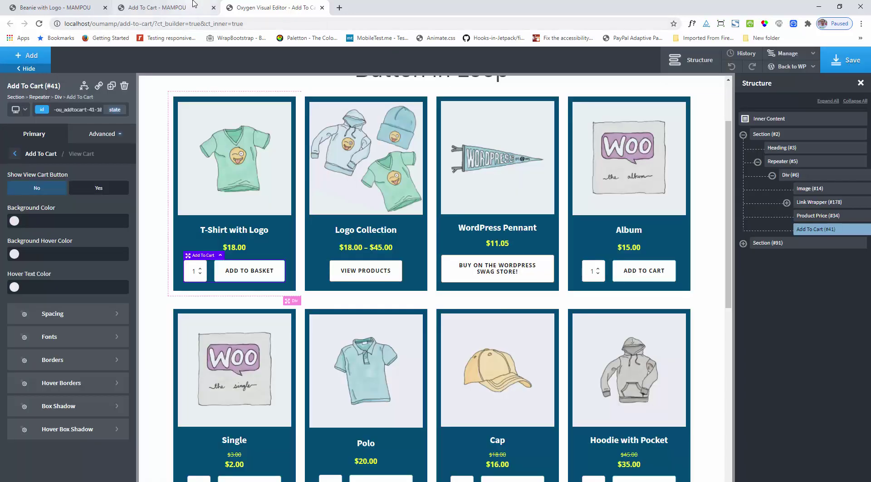
click(172, 8)
click(39, 25)
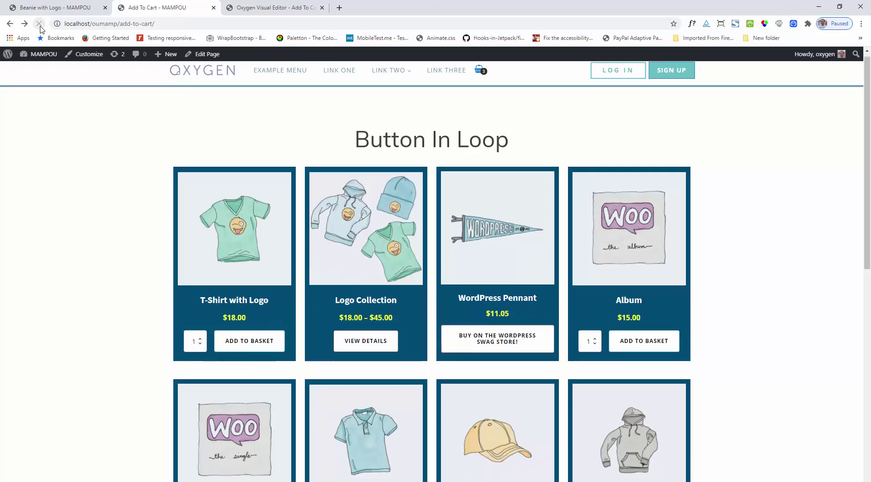
Add the Album to the basket, confirming only a check mark appears with no View Cart link.
click(642, 346)
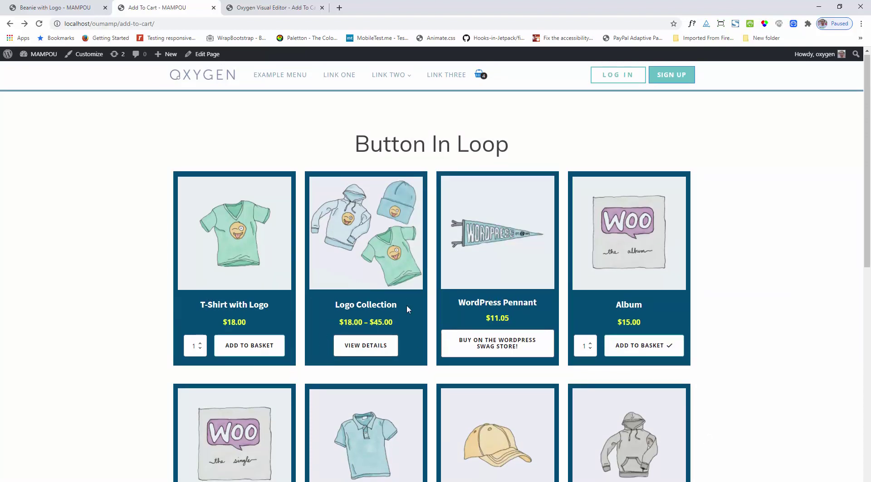
scroll(406, 308, down, 2)
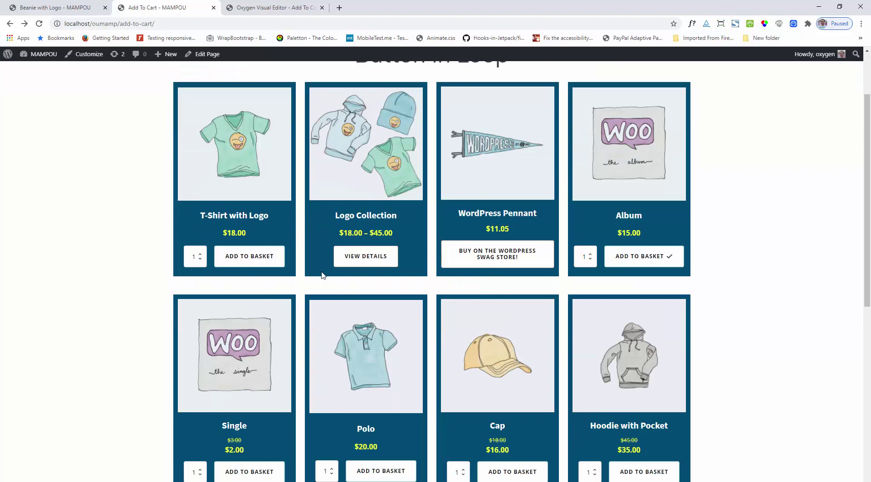
click(296, 12)
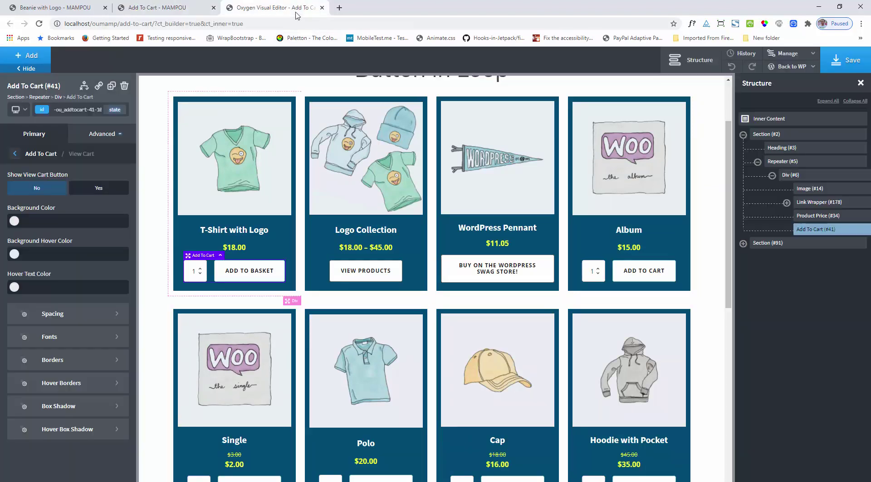
click(50, 157)
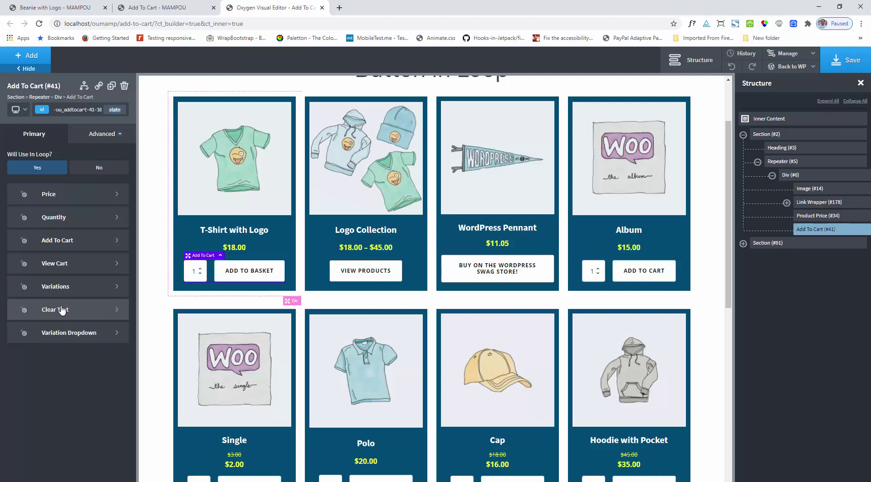
Review the live pages, then scroll the editor to the Use in Specific Product section selling Hoodie with Pocket.
click(72, 7)
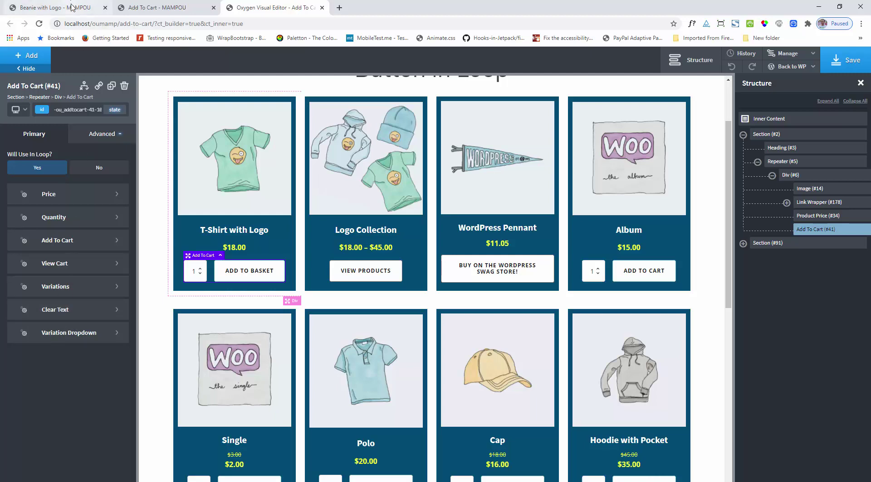
click(181, 6)
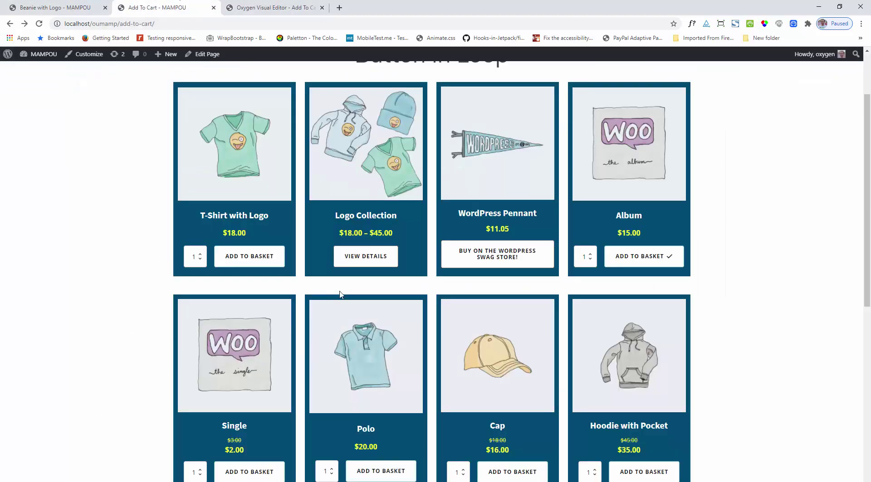
scroll(340, 294, down, 10)
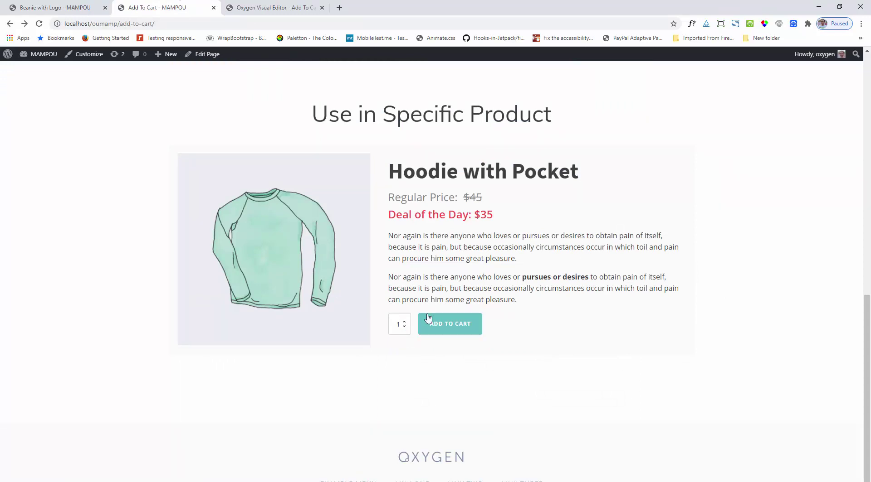
click(274, 8)
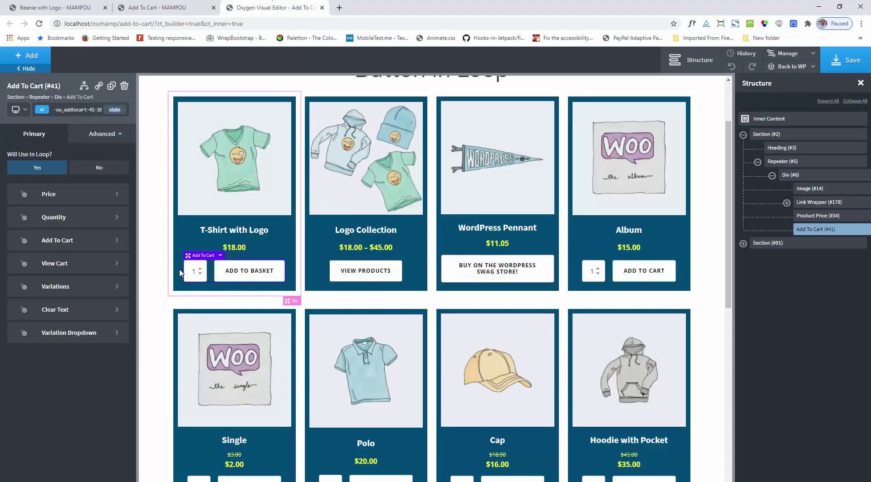
scroll(510, 213, down, 8)
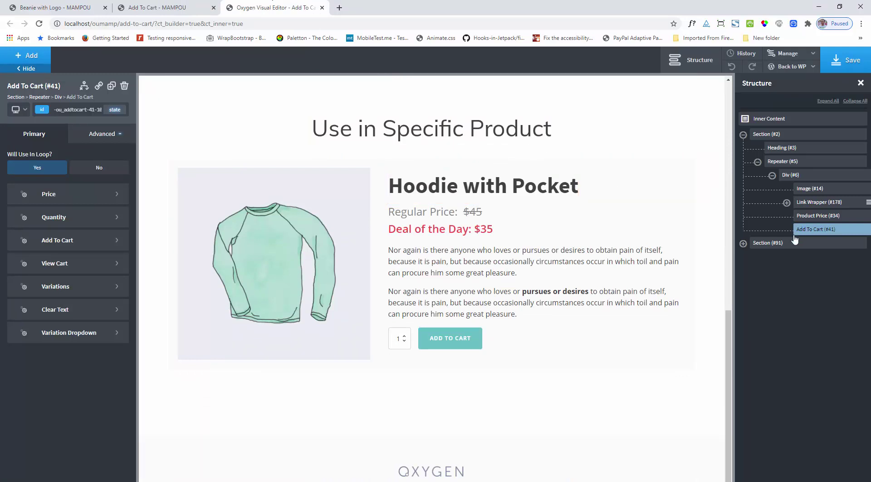
Select the Add To Cart element (#104) in Section #91 and confirm its Product is Hoodie with Pocket.
click(743, 134)
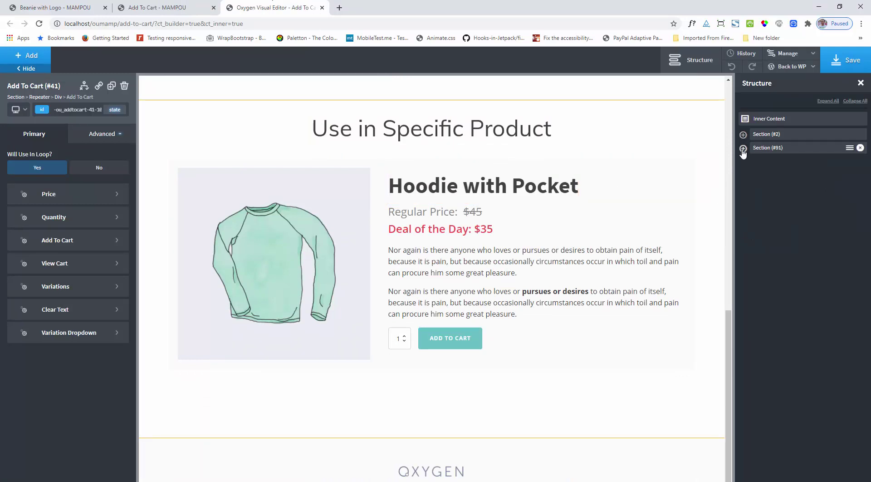
click(743, 149)
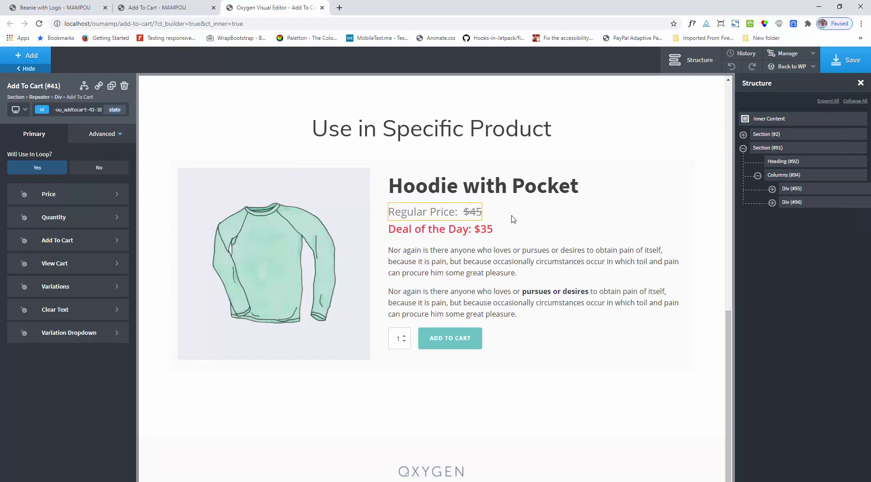
click(415, 345)
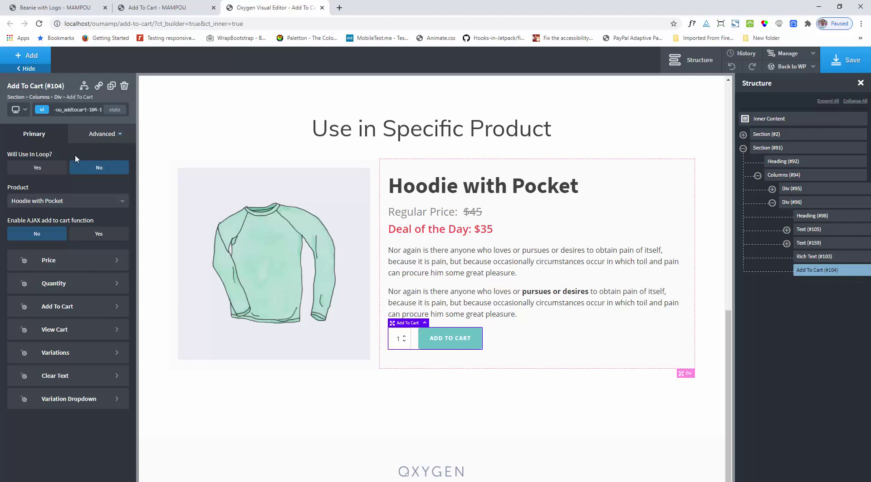
click(66, 202)
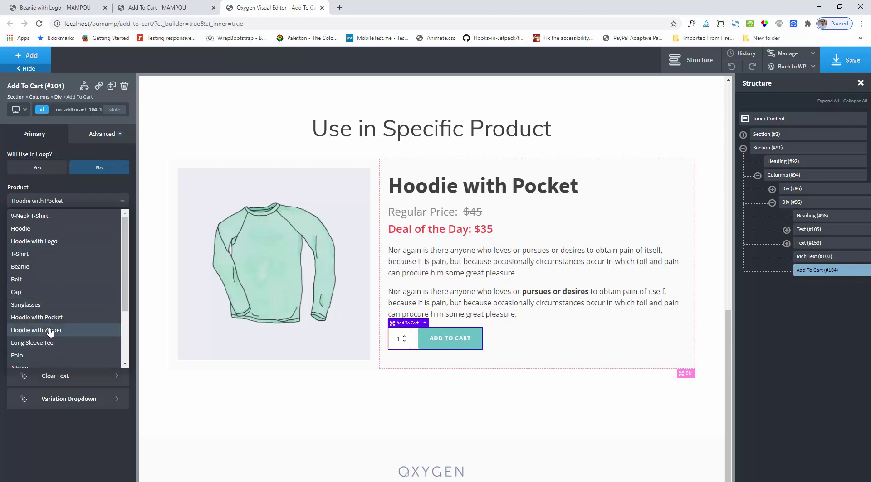
click(57, 182)
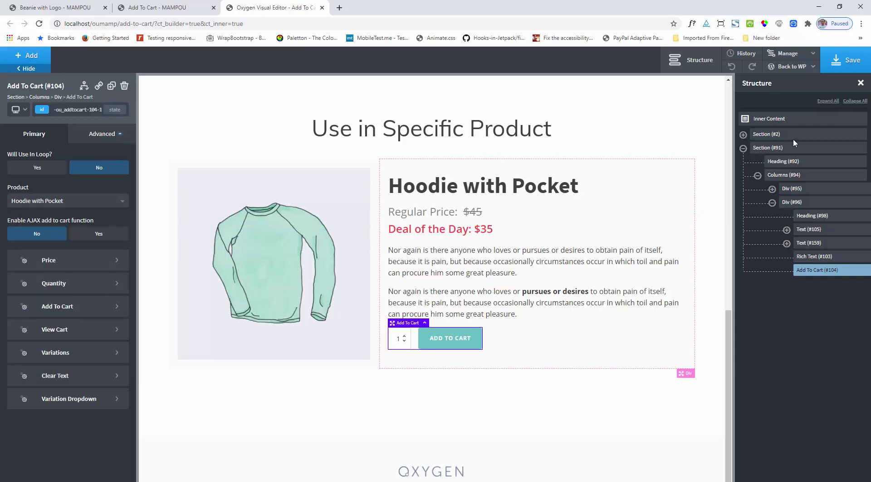
Add Hoodie with Pocket to the cart from the live site and check the mini-cart.
click(175, 9)
scroll(501, 154, down, 1)
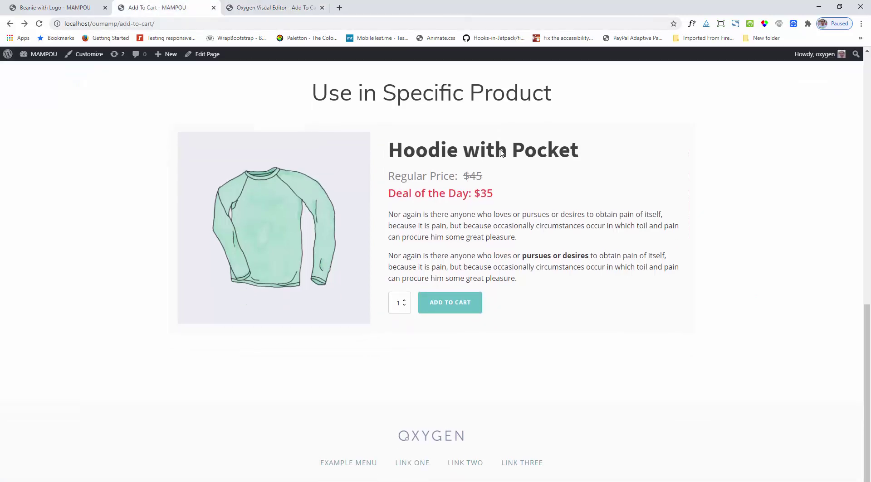
click(448, 307)
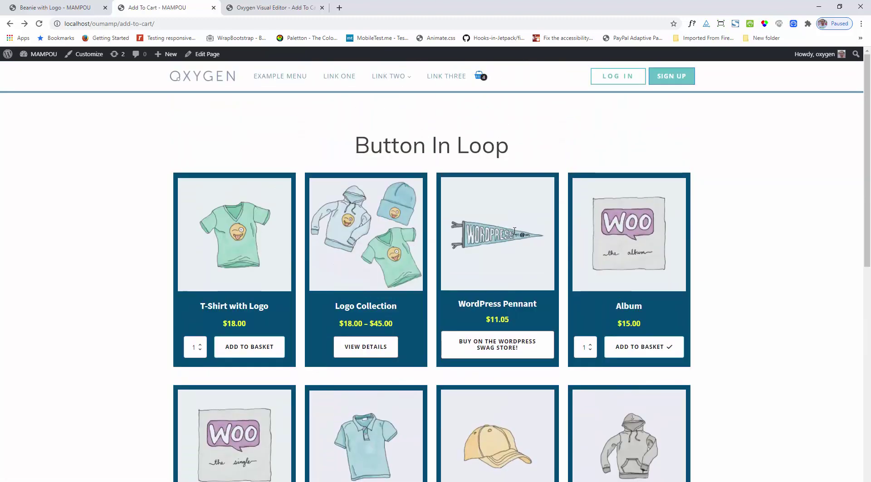
mouse_move(479, 78)
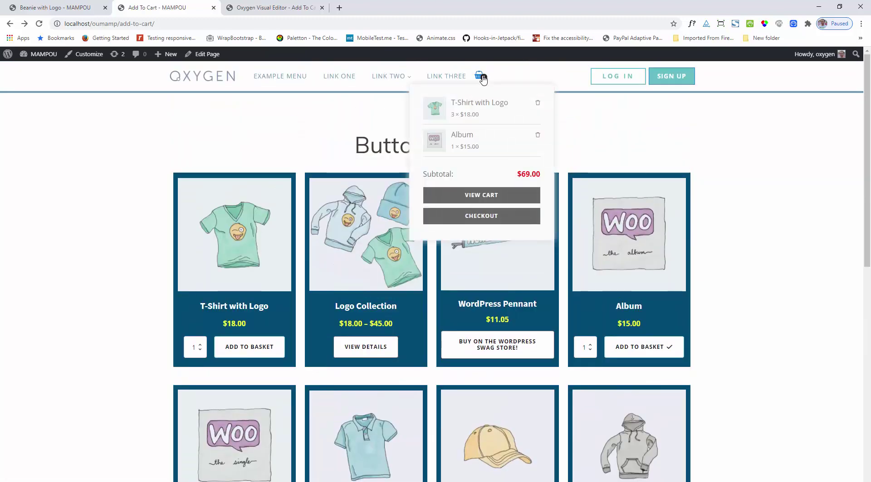
scroll(676, 163, down, 15)
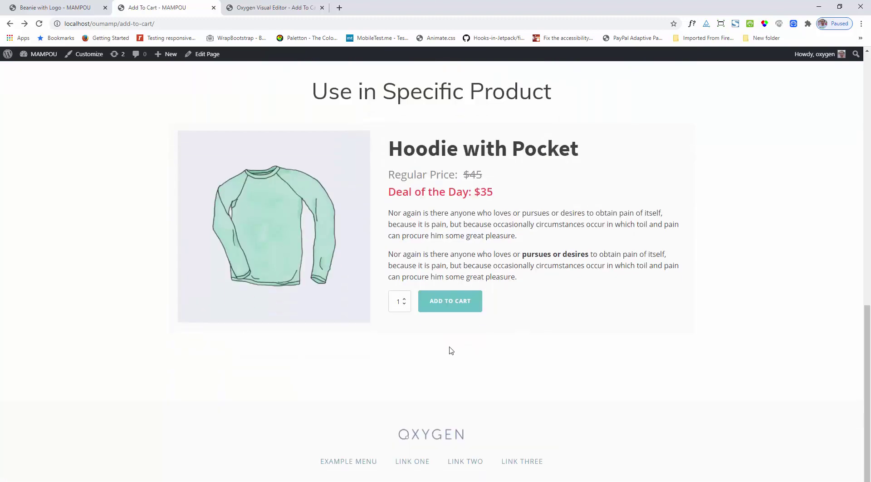
click(441, 305)
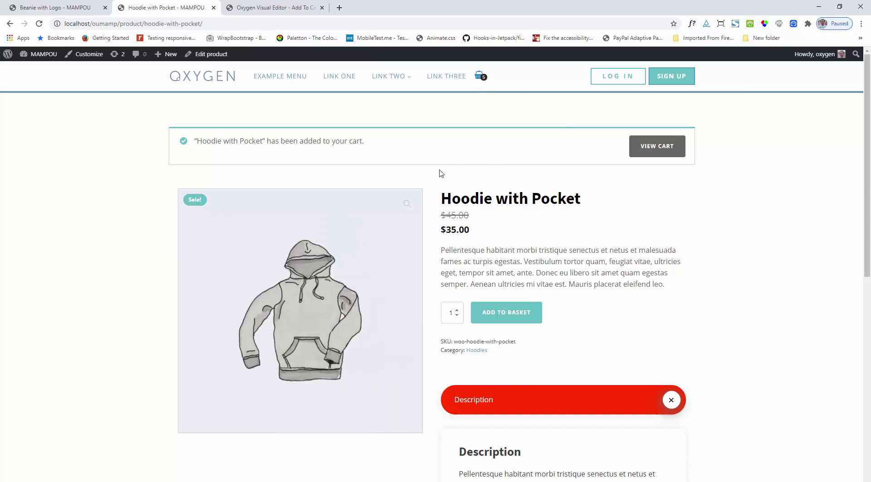
mouse_move(480, 77)
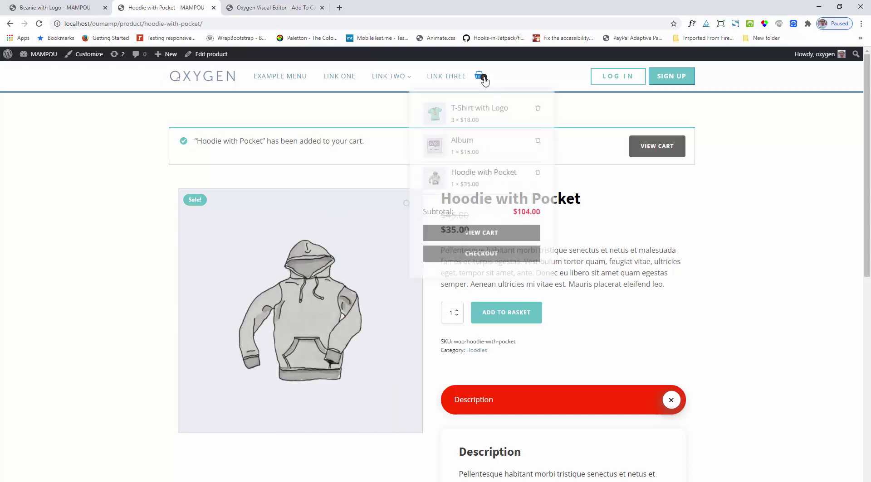
Remove Hoodie with Pocket and Album from the mini-cart, then go to the add-to-cart page.
click(537, 168)
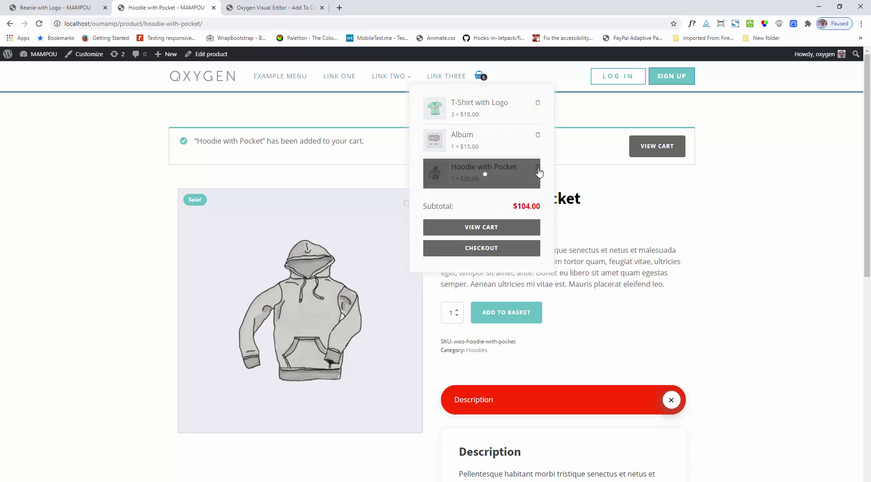
click(537, 136)
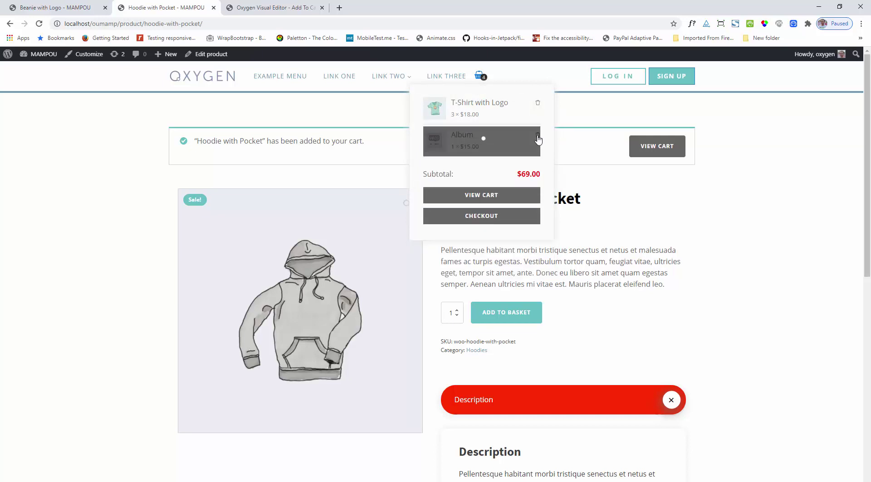
drag(120, 21, 777, 30)
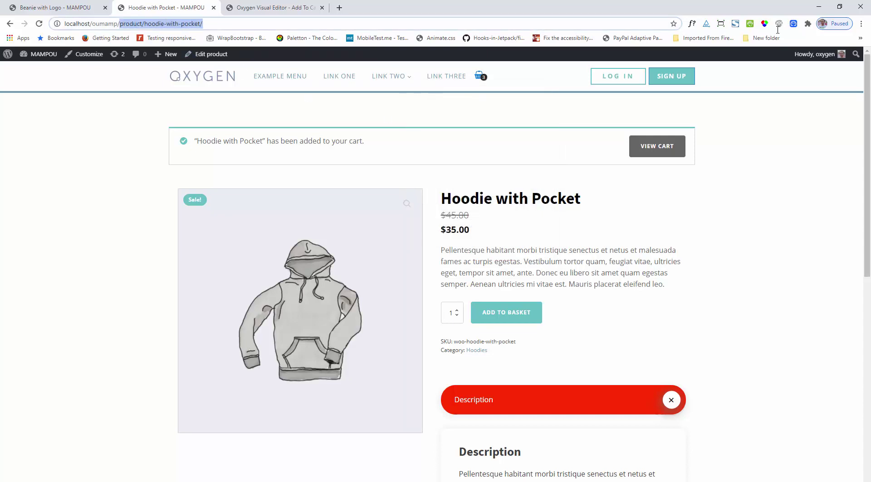
text(ad)
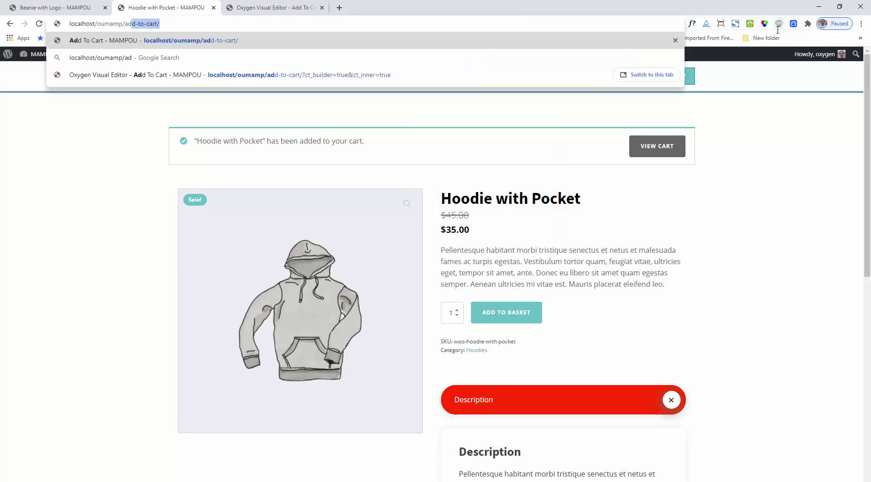
key(Return)
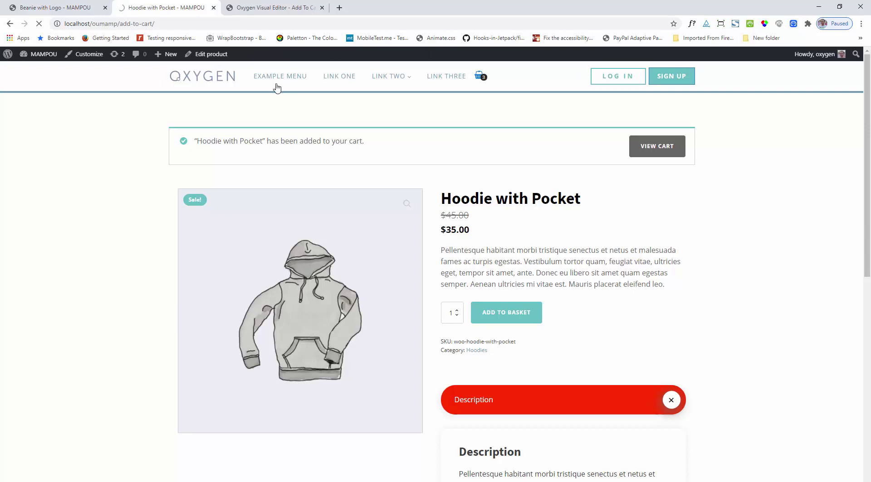
Turn on AJAX add-to-cart for the Hoodie with Pocket element and reload the live Add To Cart page.
click(283, 6)
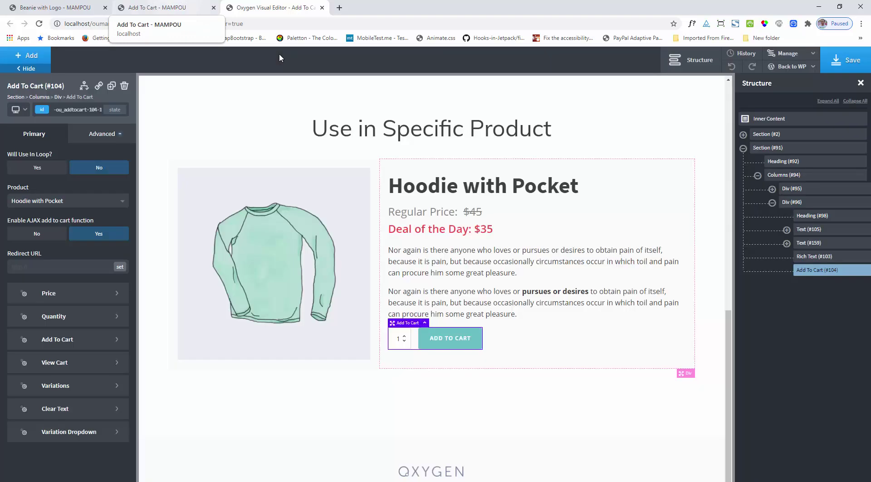
key(ctrl+shift+Tab)
key(ctrl+l)
key(Return)
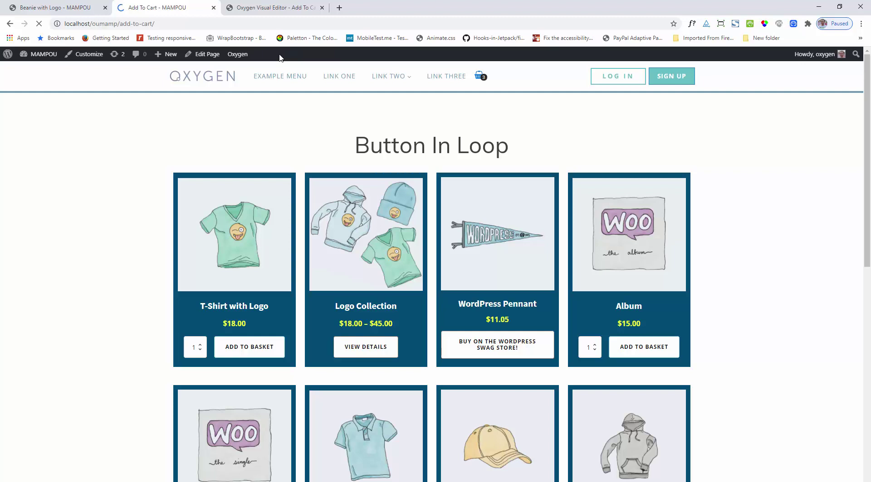
Add three Hoodie with Pocket to the cart without a page reload, bringing the subtotal to $159.00.
scroll(279, 58, down, 12)
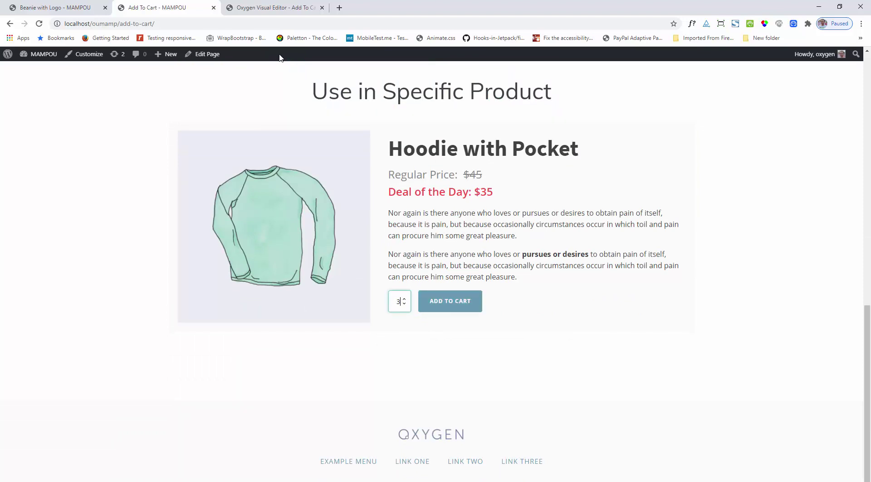
key(Return)
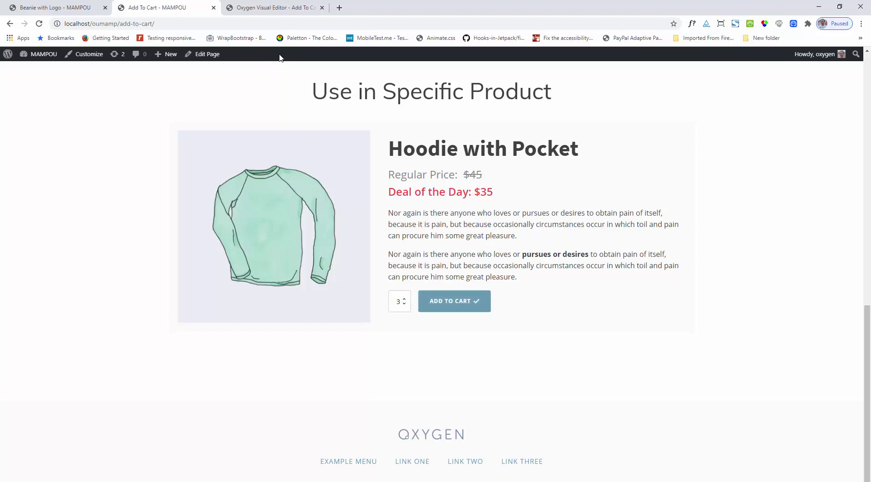
scroll(279, 57, up, 10)
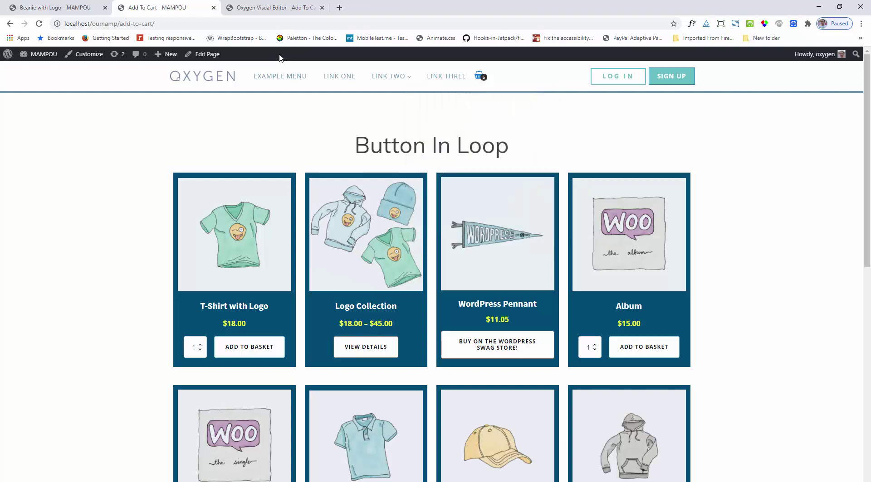
scroll(280, 57, down, 10)
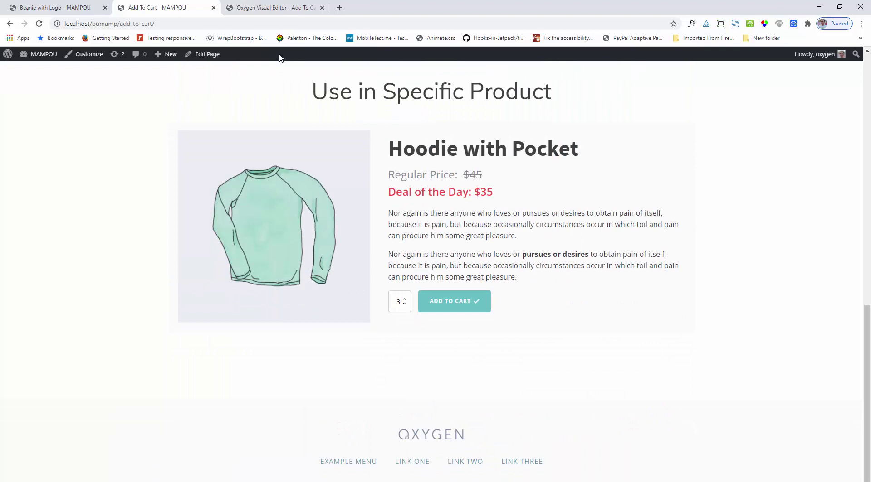
key(ctrl+Tab)
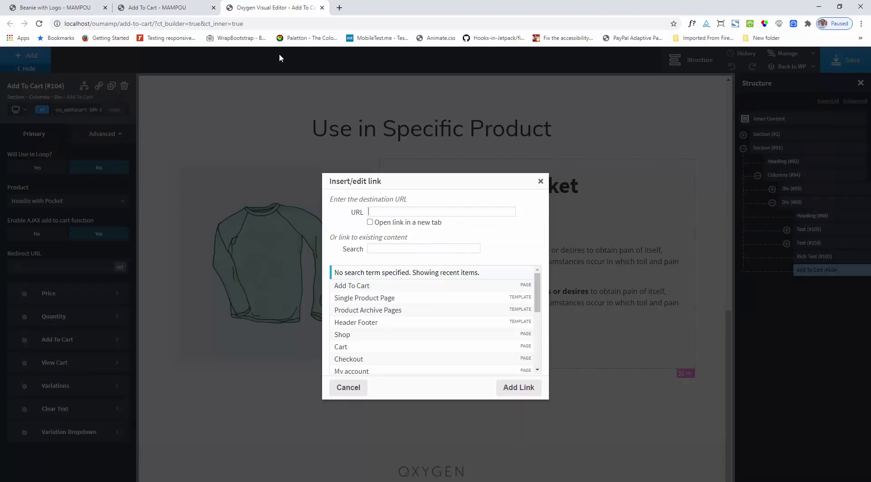
Set the Redirect URL to the Checkout page and reload the front-end Add To Cart page.
key(Down)
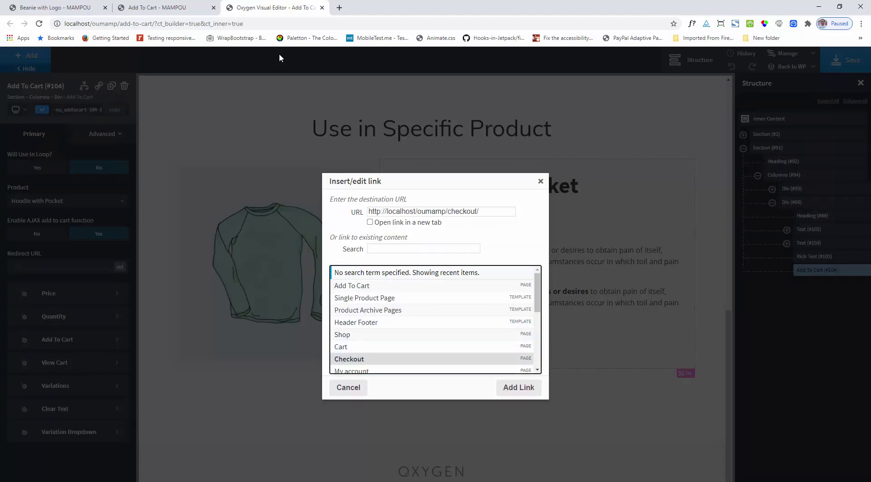
key(Return)
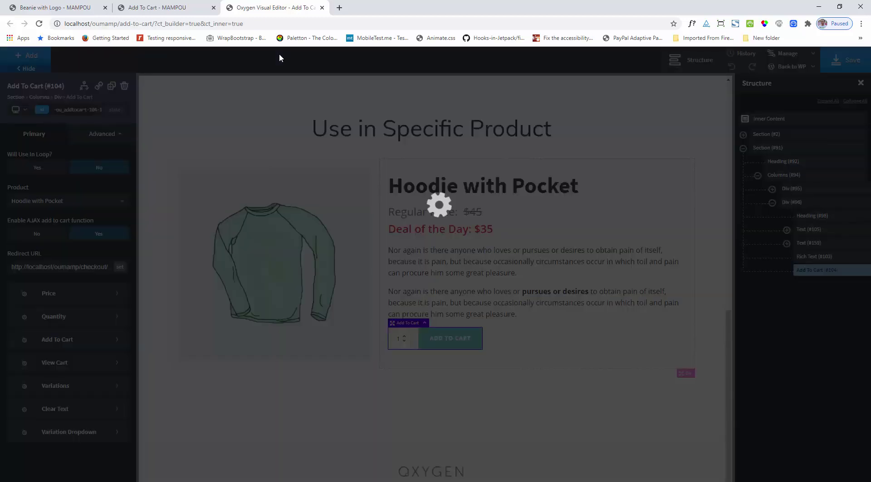
key(ctrl+shift+Tab)
key(F5)
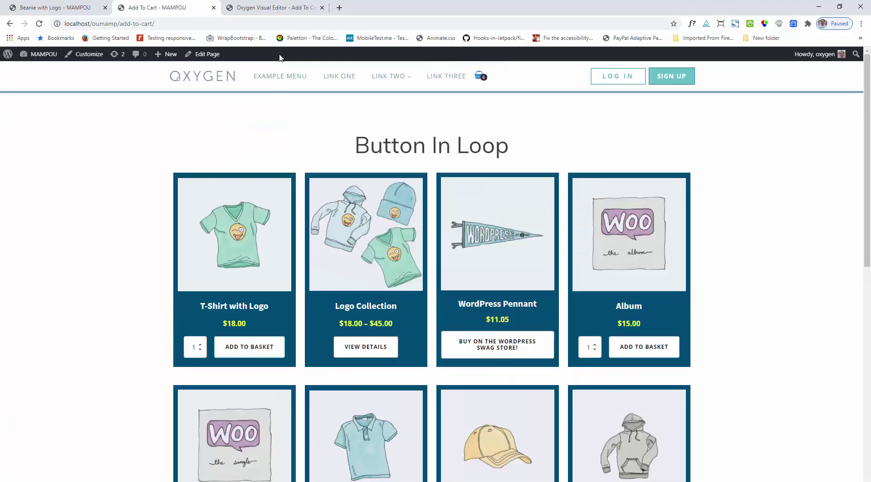
Remove the item from the mini-cart and reload the Add To Cart page.
mouse_move(479, 76)
click(538, 135)
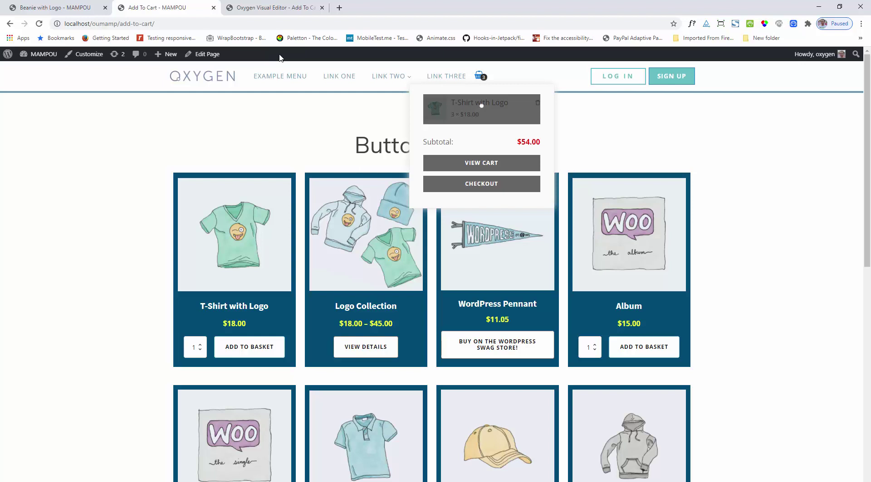
click(283, 24)
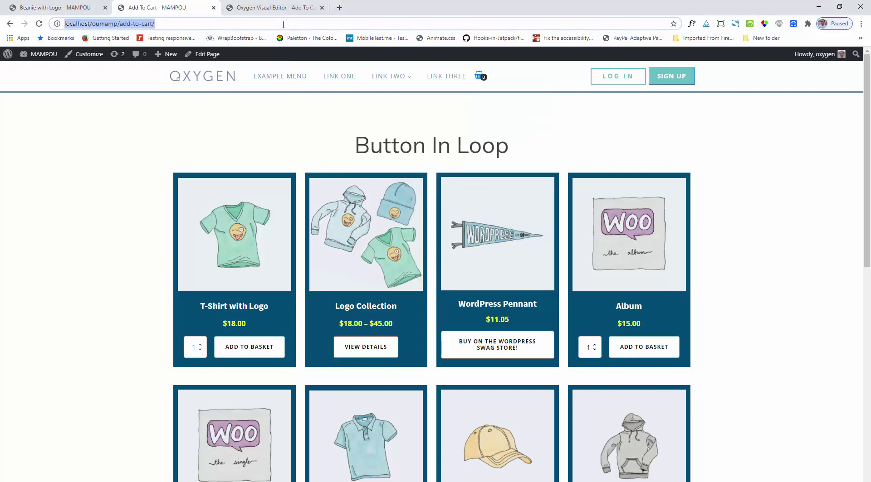
key(Return)
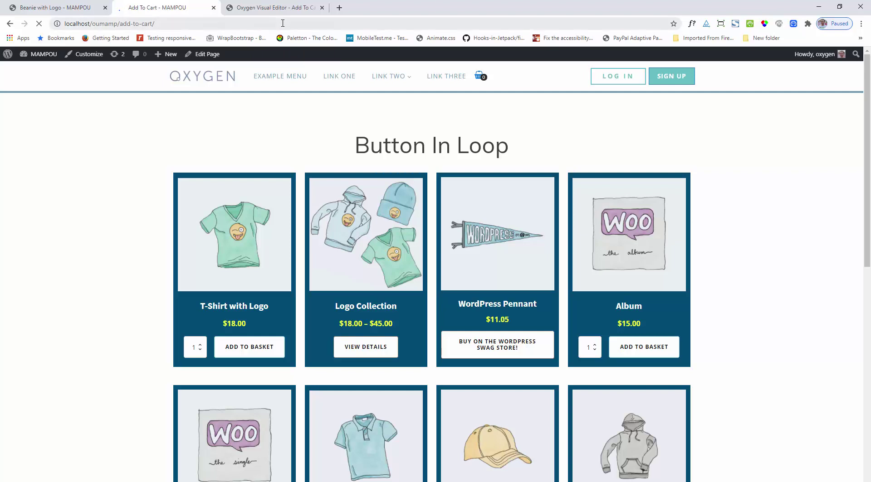
Add three Hoodie with Pocket and confirm the redirect lands on checkout.
scroll(306, 62, down, 12)
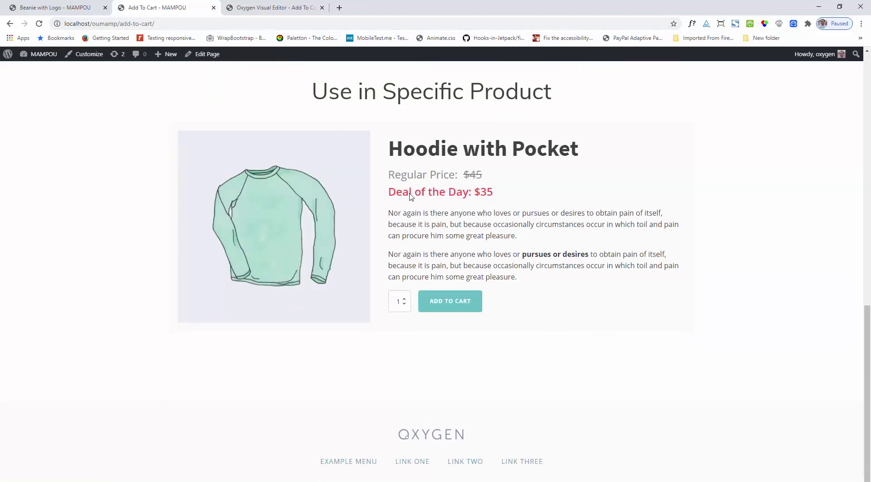
click(404, 299)
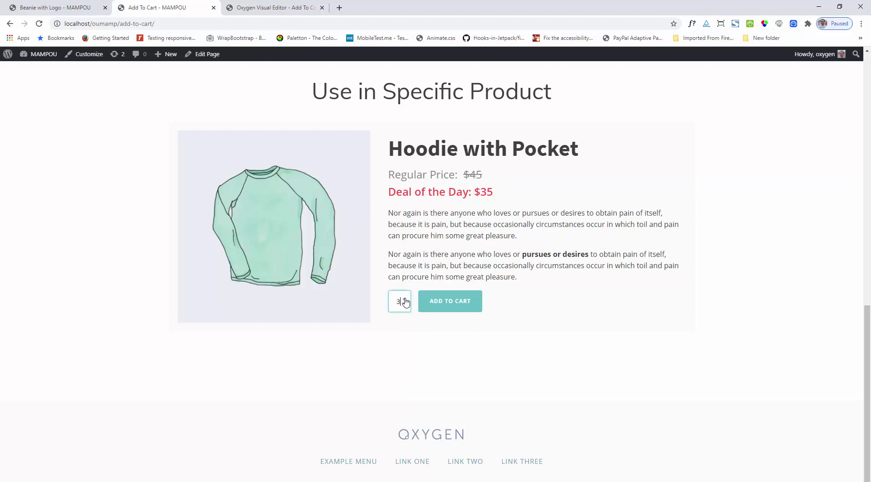
click(450, 306)
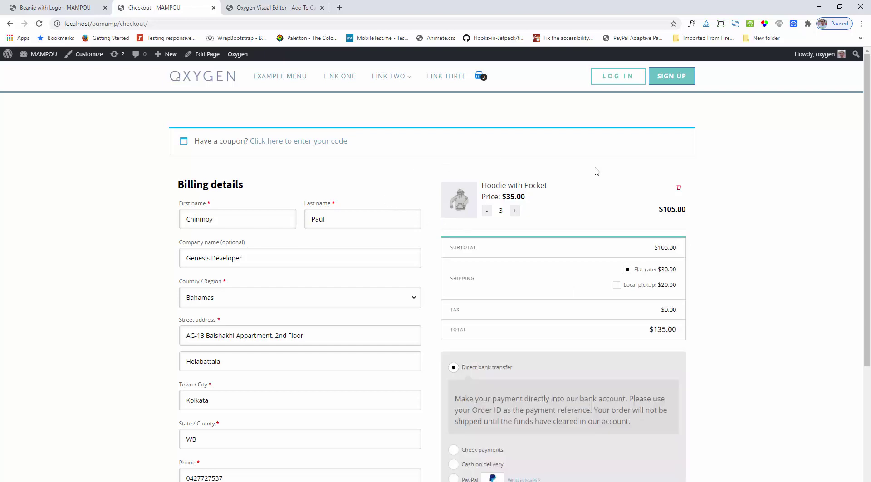
scroll(580, 174, down, 5)
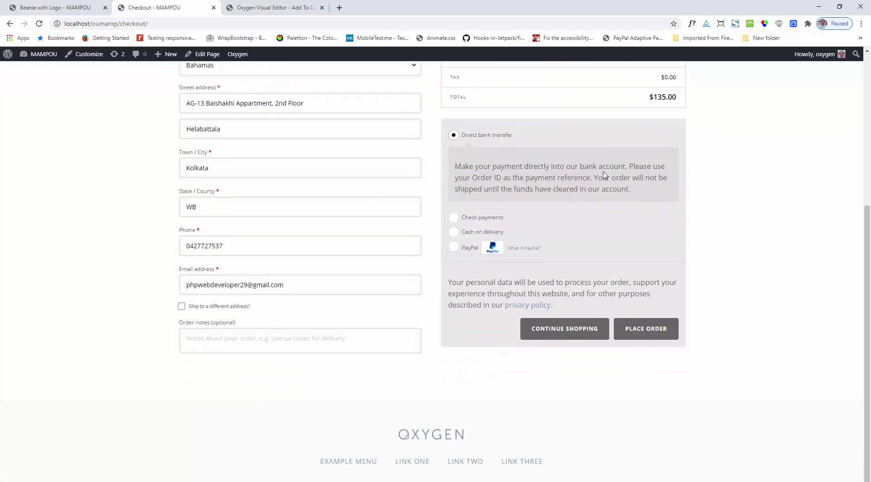
scroll(551, 172, up, 2)
click(271, 7)
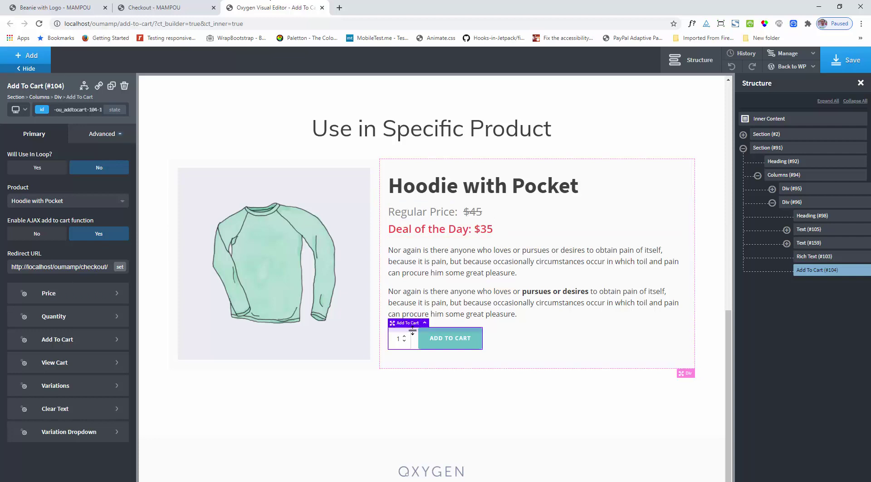
Change the Add To Cart Text to 'Add to my bag' and save the page.
click(67, 340)
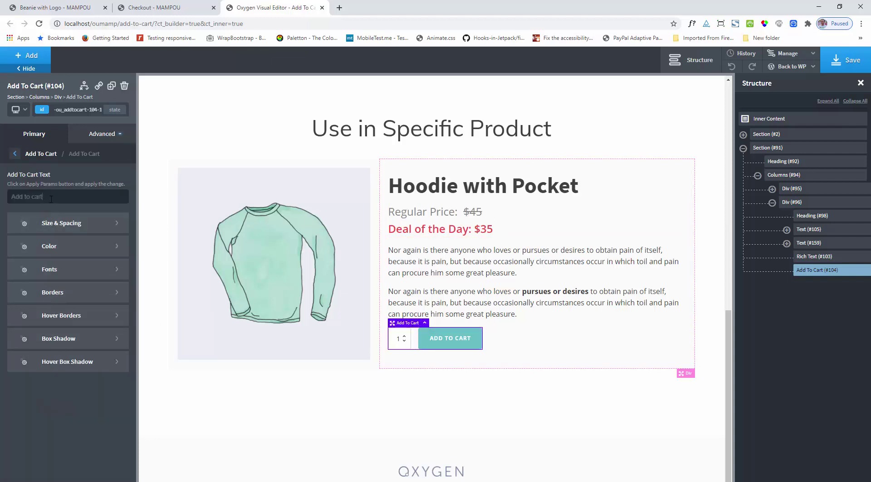
drag(51, 199, 29, 195)
text(my bag)
key(Return)
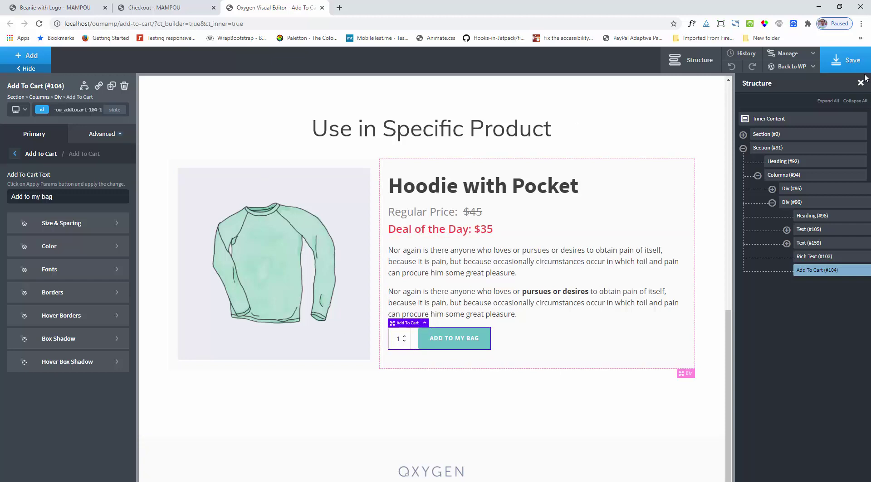
click(862, 59)
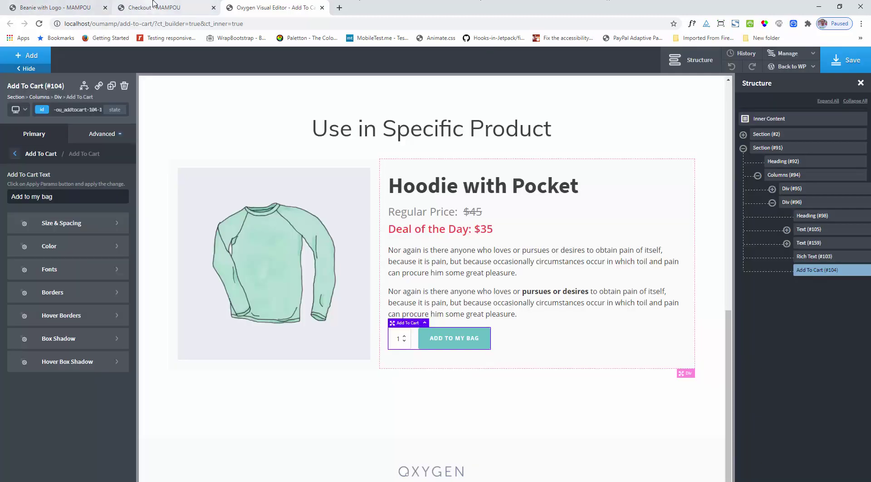
click(153, 6)
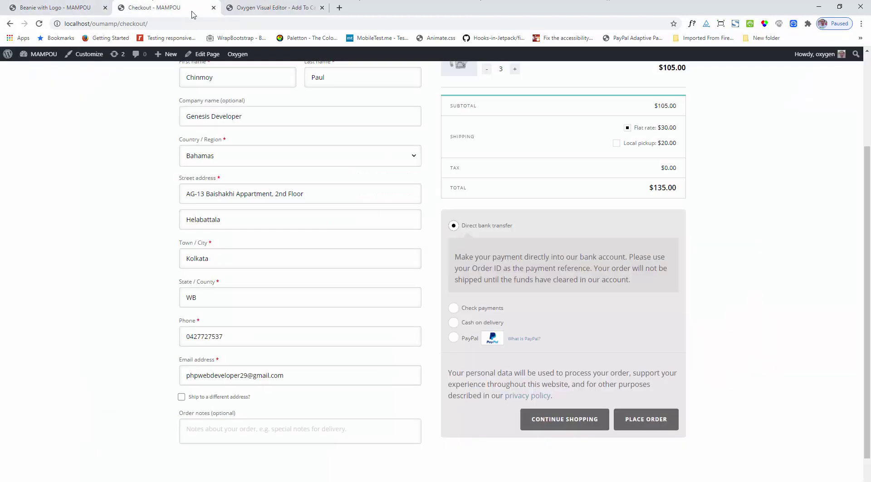
Load the live add-to-cart/ page and confirm the hoodie button reads 'Add to my bag'.
drag(121, 27, 416, 26)
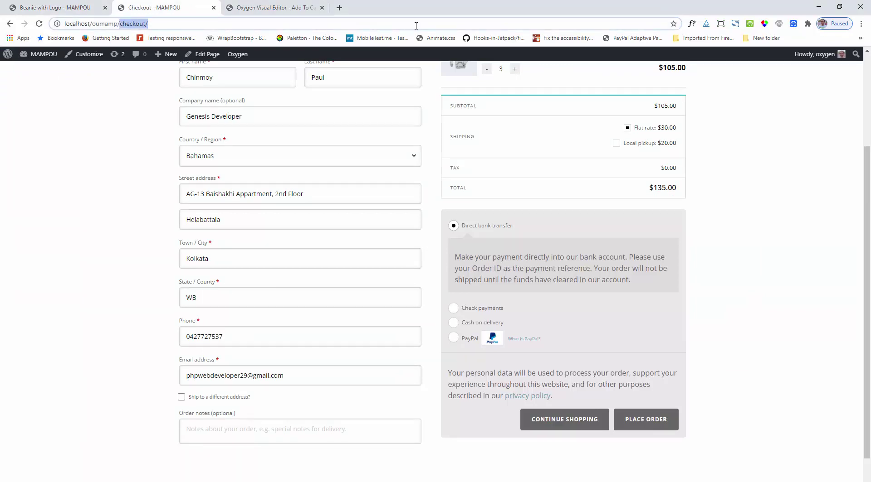
text(ad)
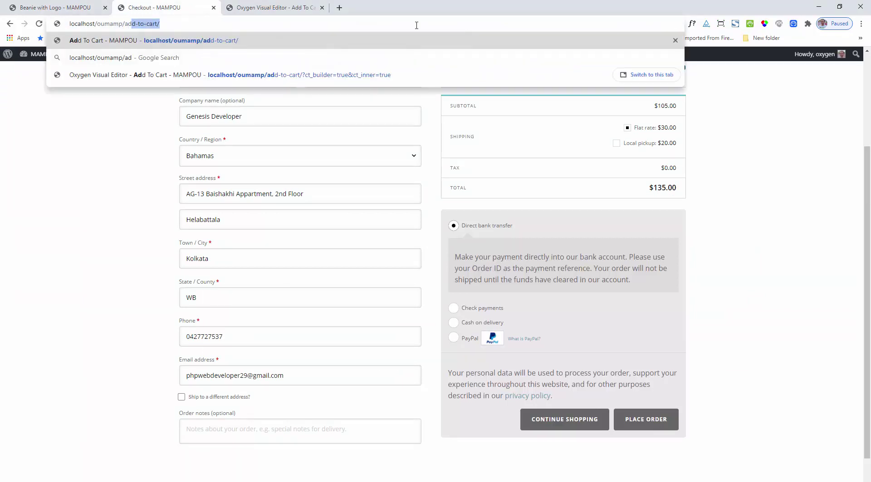
key(Return)
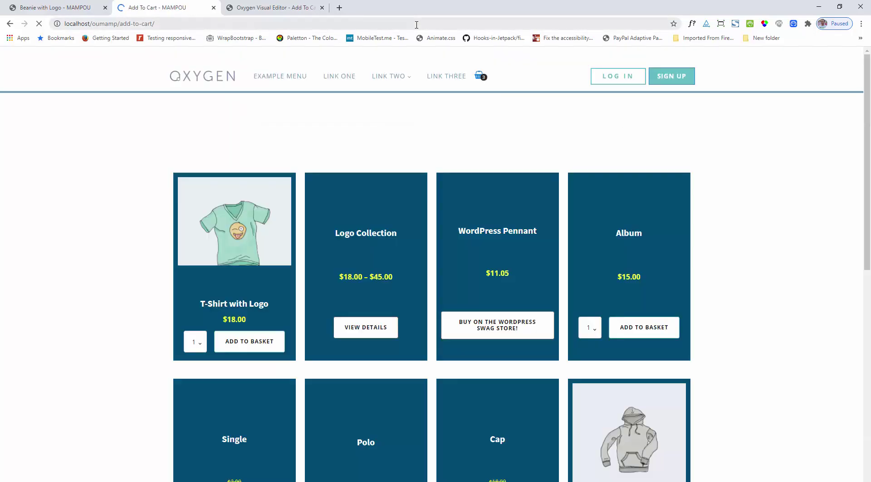
scroll(494, 194, down, 8)
scroll(494, 194, down, 4)
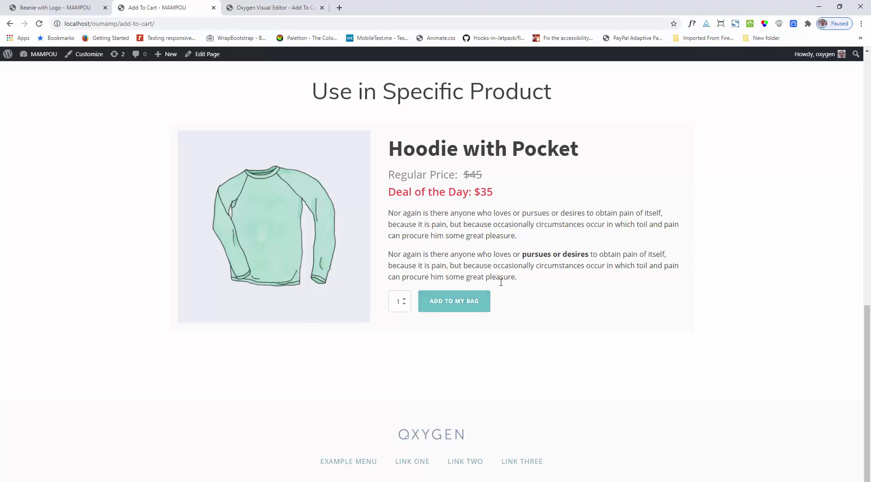
click(74, 7)
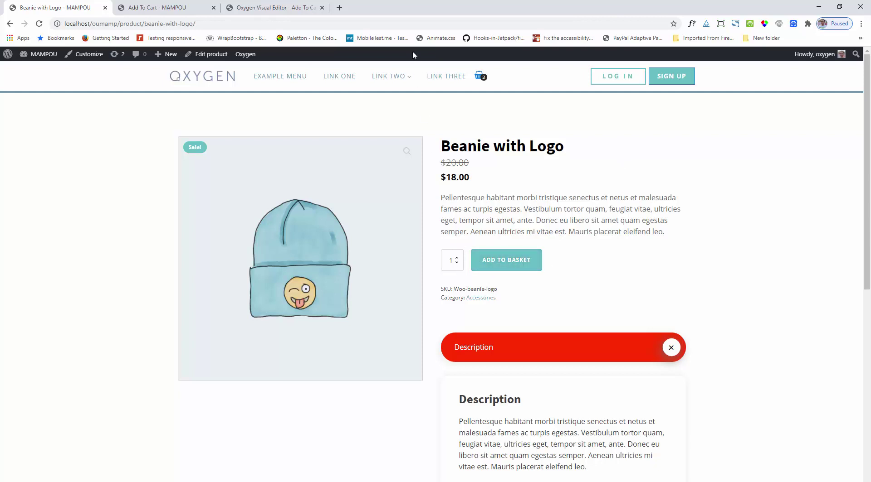
Reload the Beanie with Logo page and add one beanie to the cart, reaching a $123.00 subtotal.
click(407, 28)
key(Return)
click(500, 266)
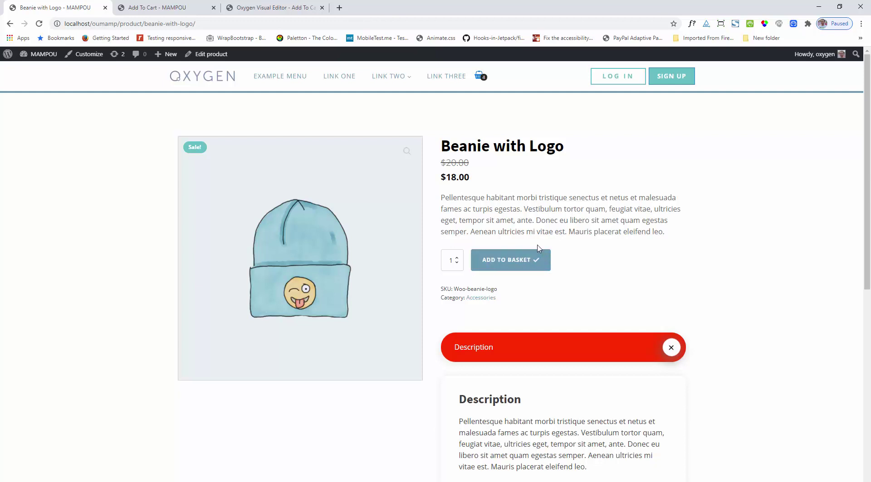
mouse_move(479, 77)
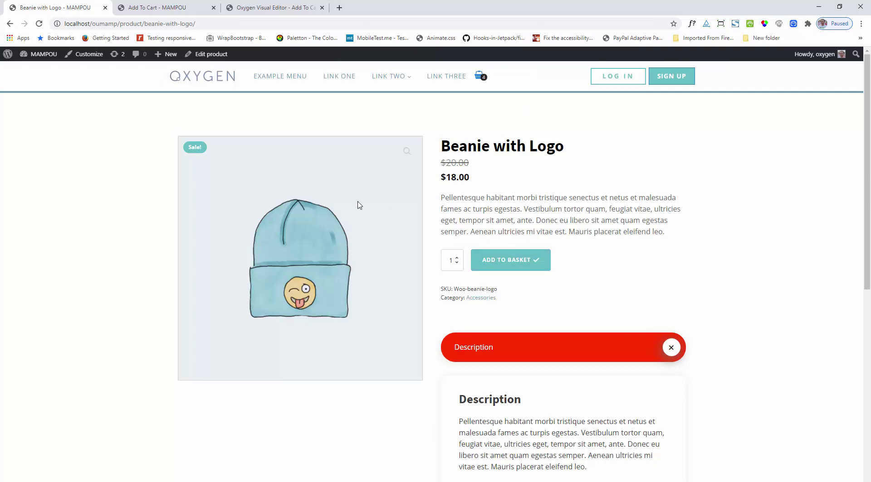
click(177, 7)
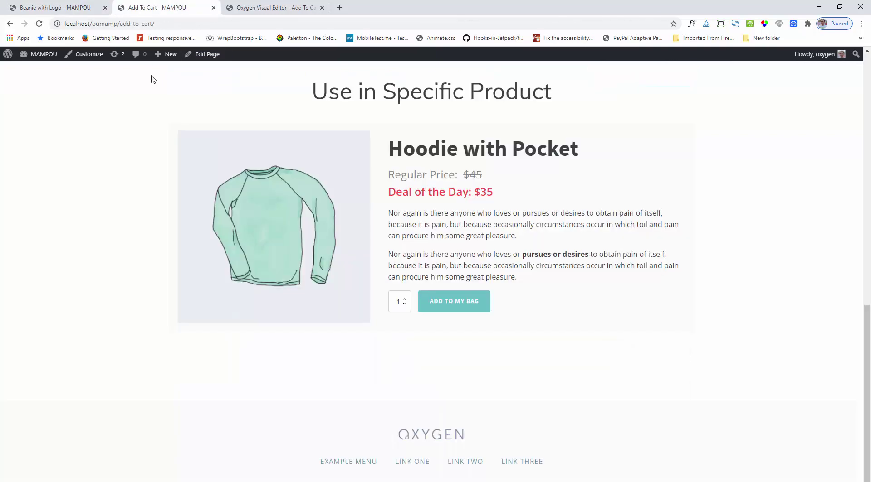
click(271, 7)
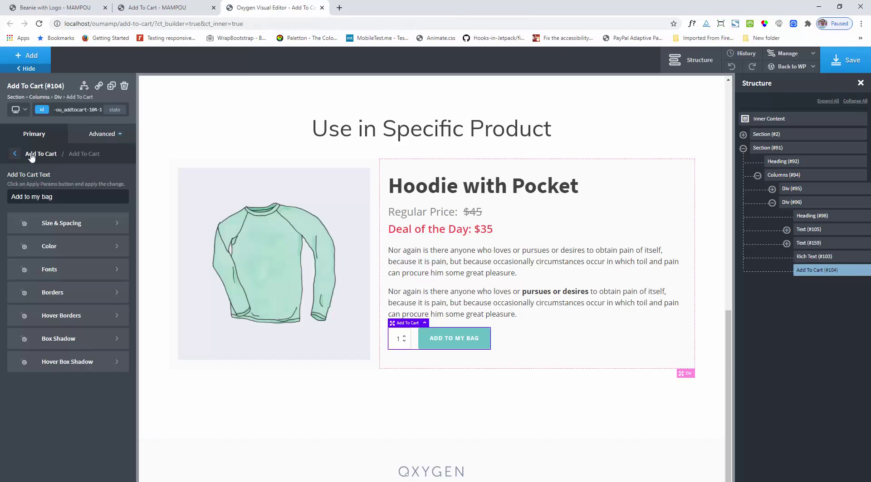